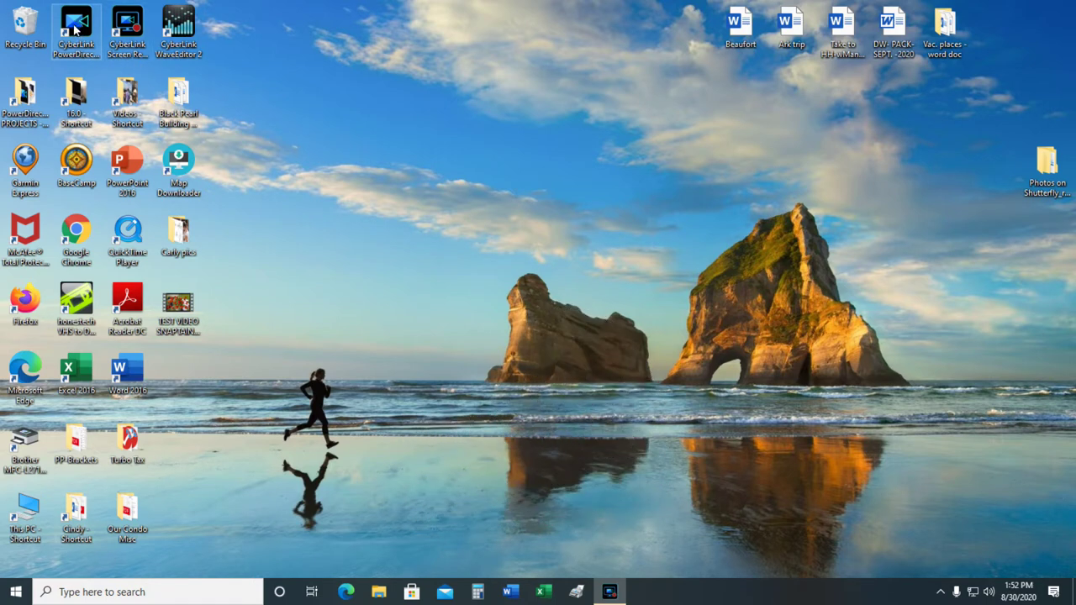
Step: Launch PowerDirector 16 and start a new untitled project in Timeline Mode
double_click(74, 30)
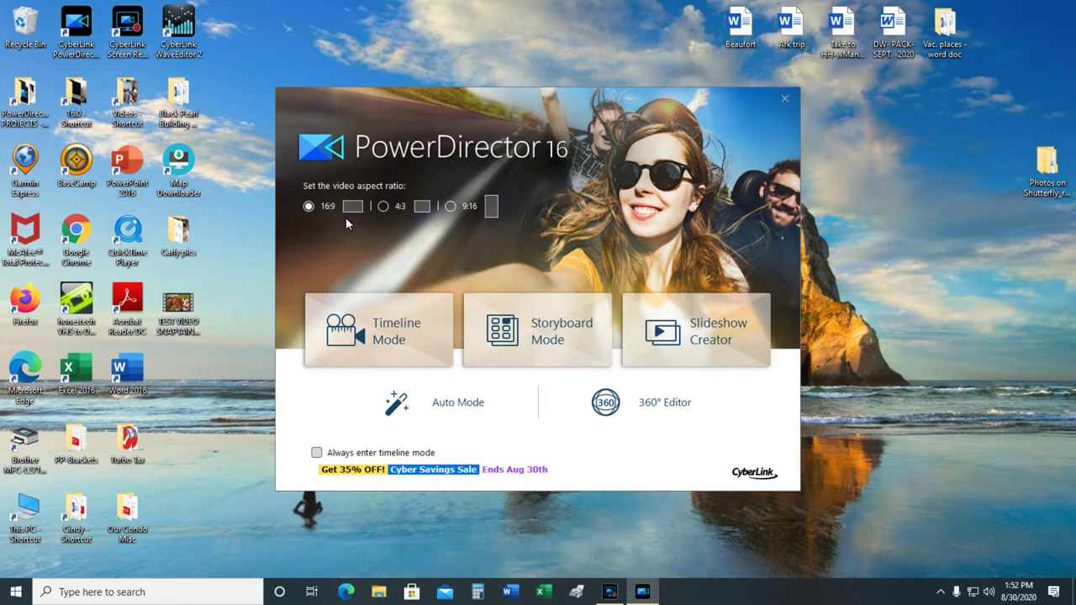
left_click(397, 340)
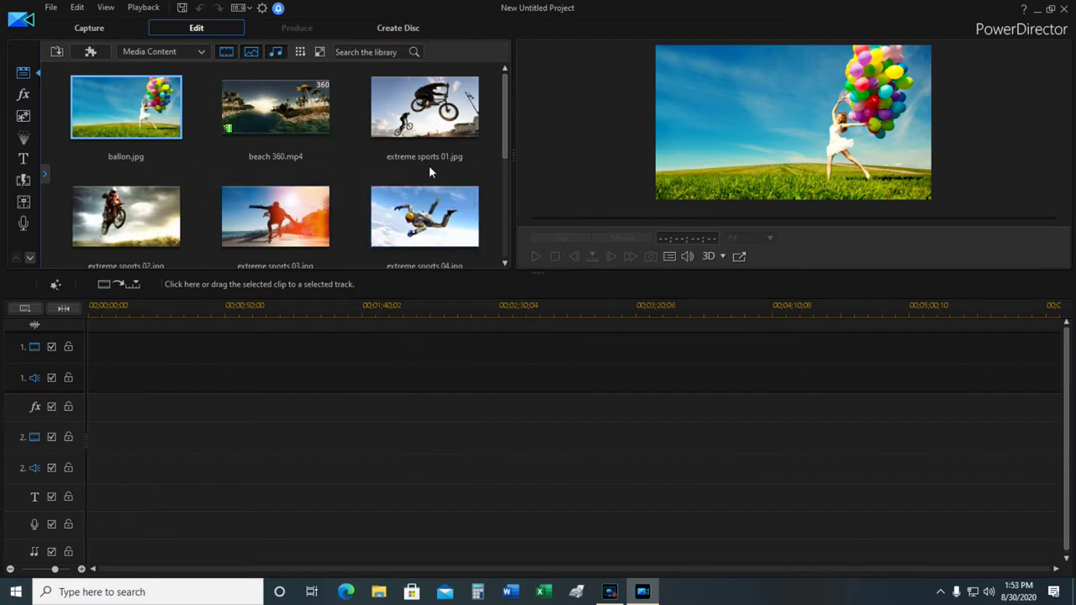
Step: Select every sample clip in the media library and delete them all
scroll(500, 135, "down", 2)
scroll(500, 136, "down", 3)
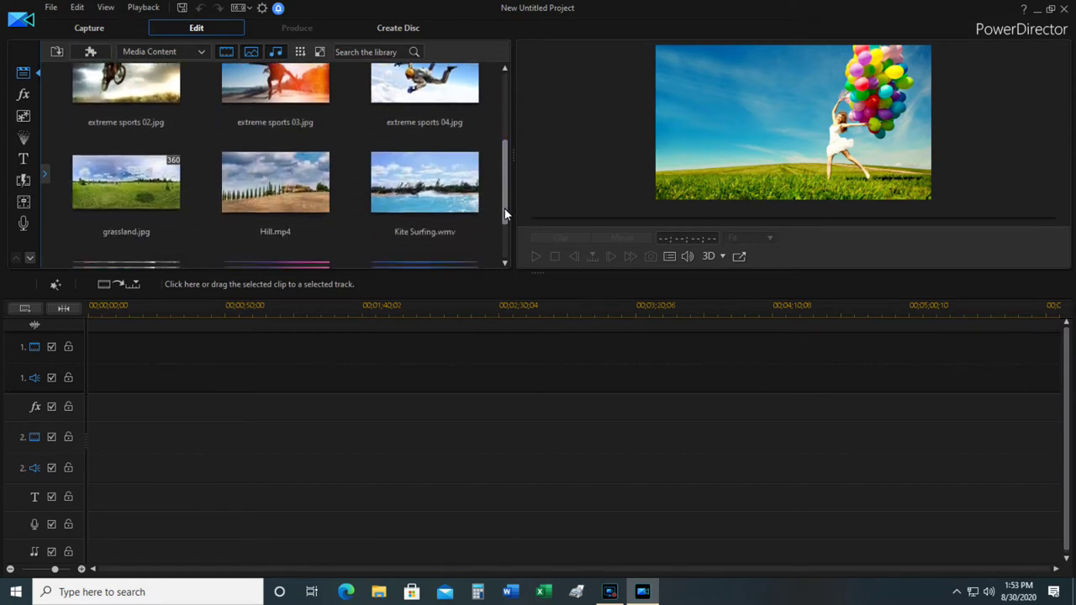
scroll(499, 101, "up", 4)
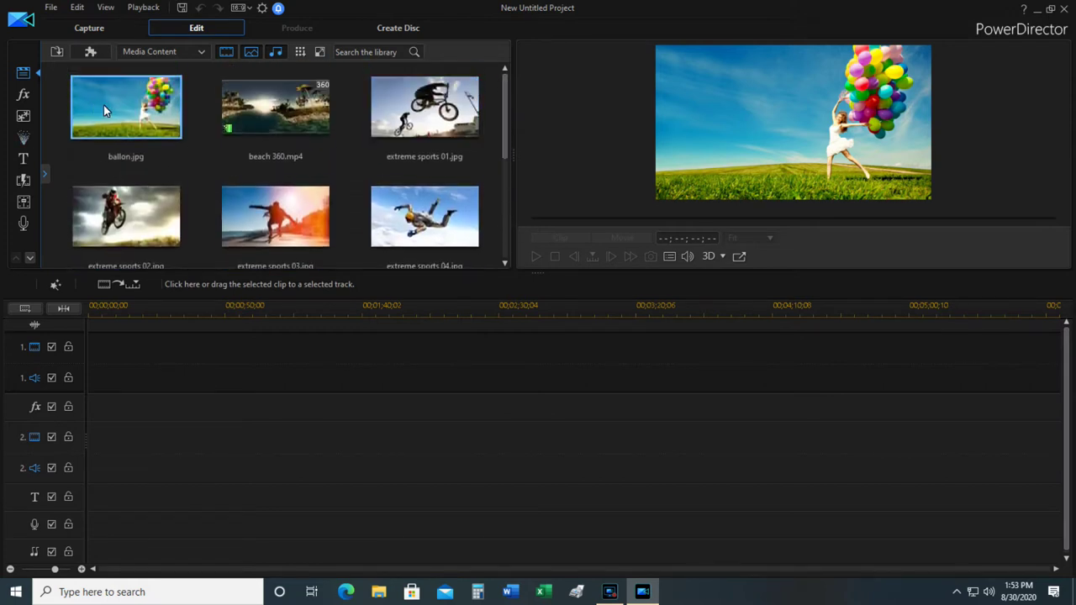
left_click_drag(502, 101, 513, 263)
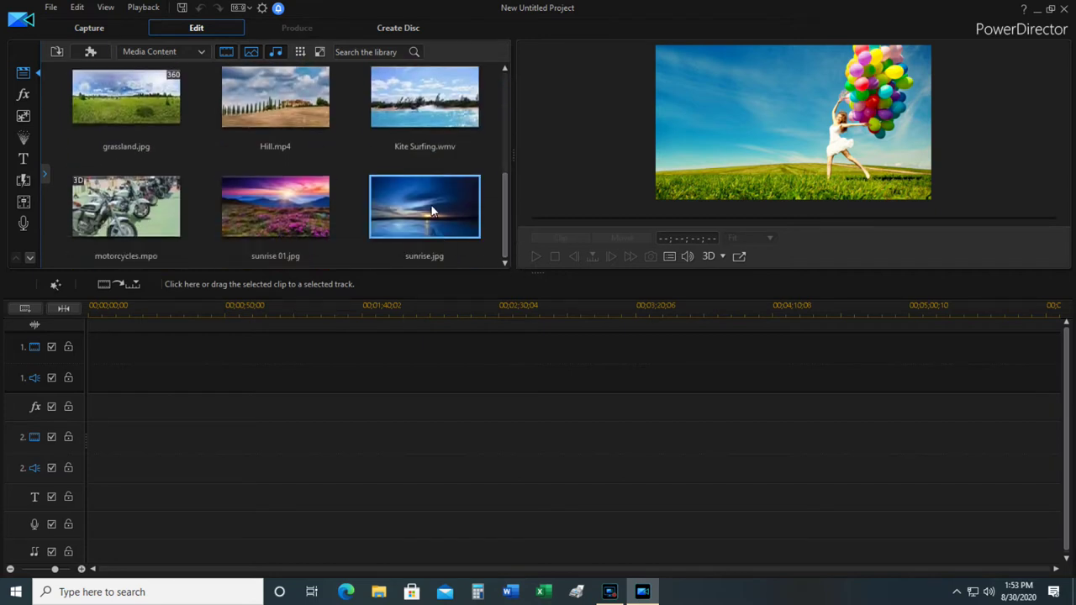
key("ctrl+a")
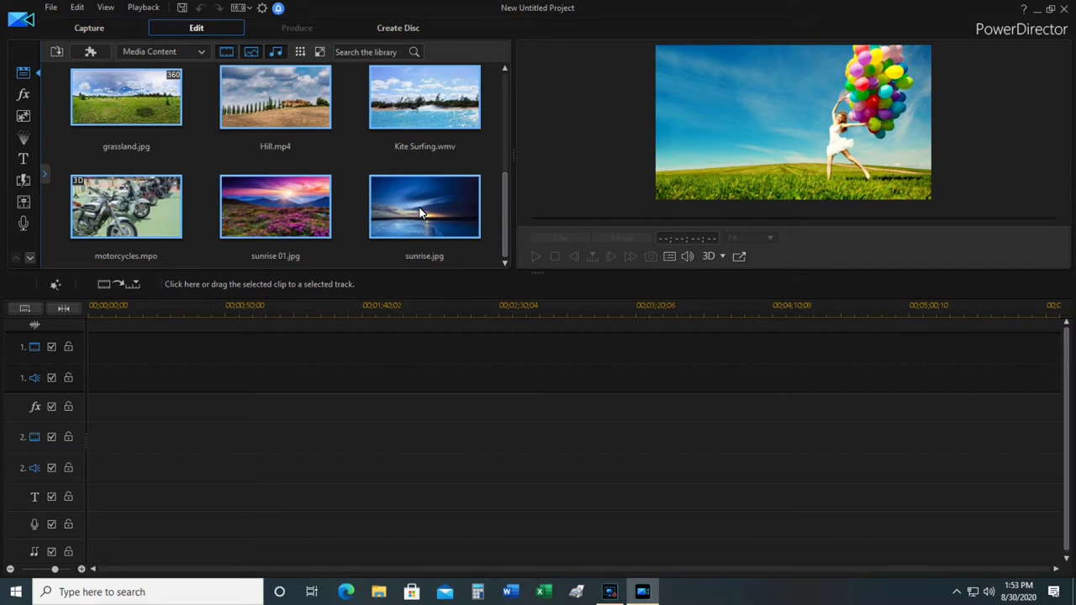
key("Delete")
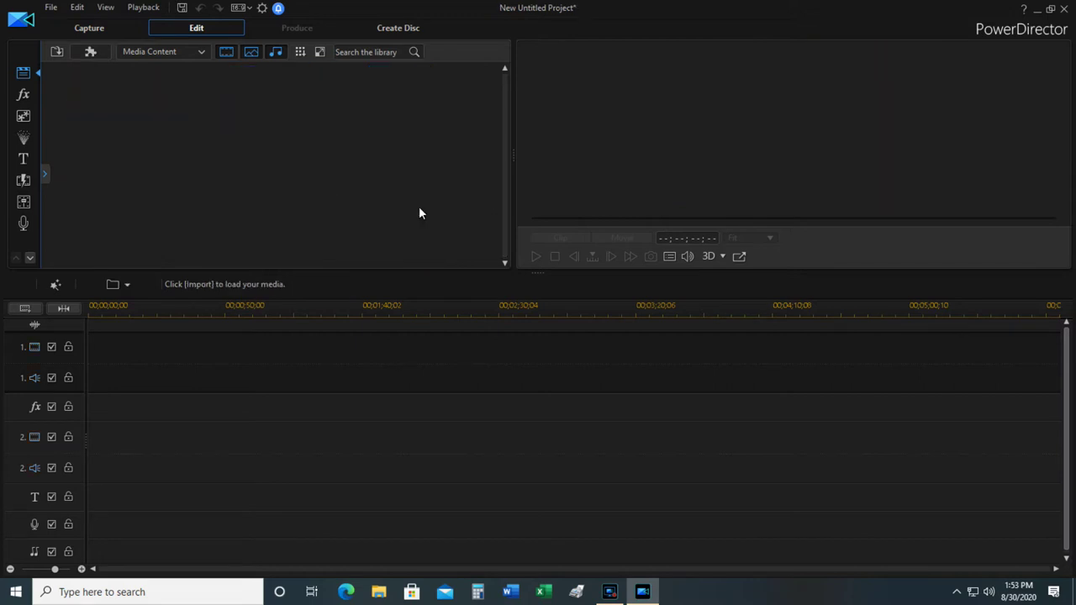
Step: Import the Final version videos and parts and pieces PVC folders as media folders
left_click(57, 53)
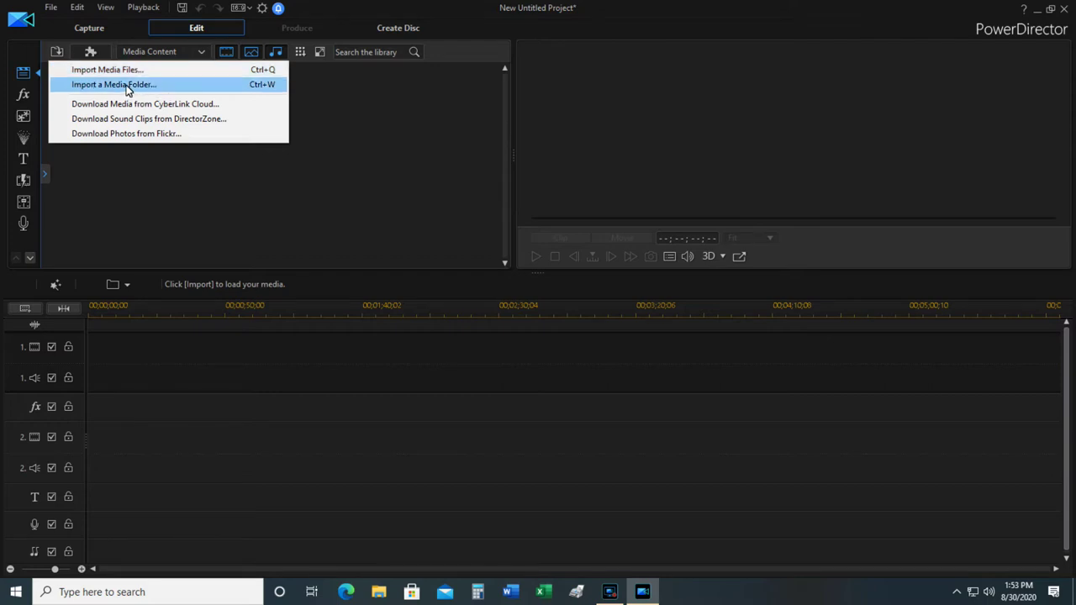
left_click(114, 84)
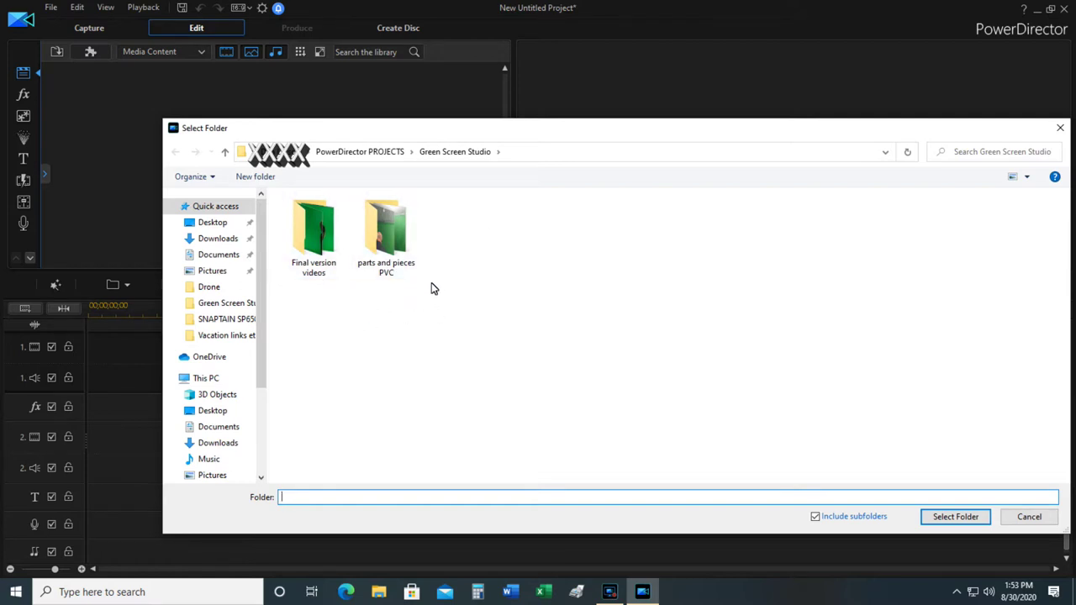
left_click_drag(423, 288, 305, 227)
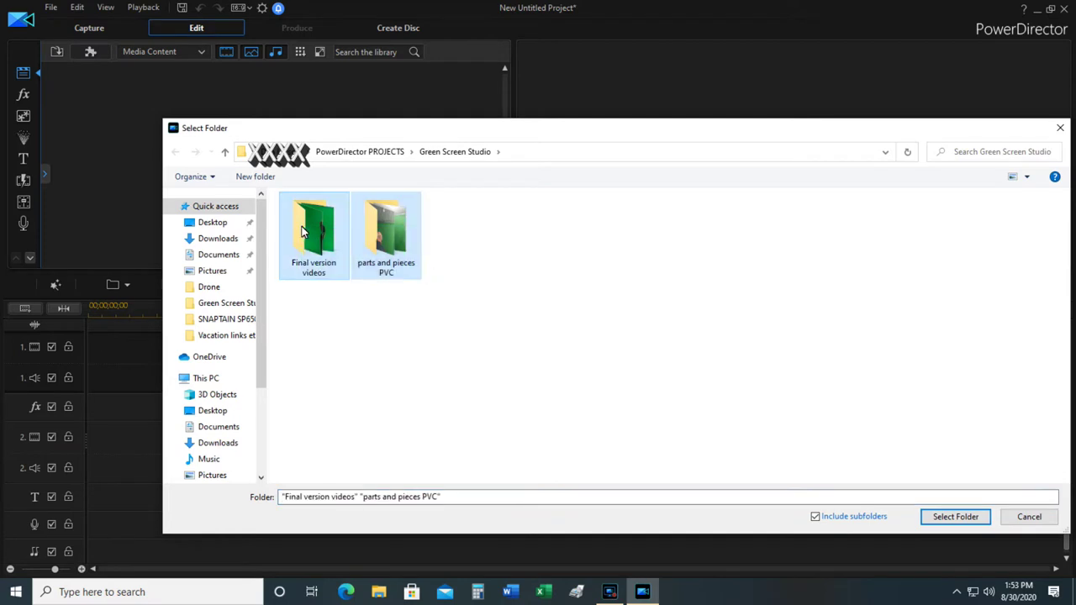
left_click(958, 516)
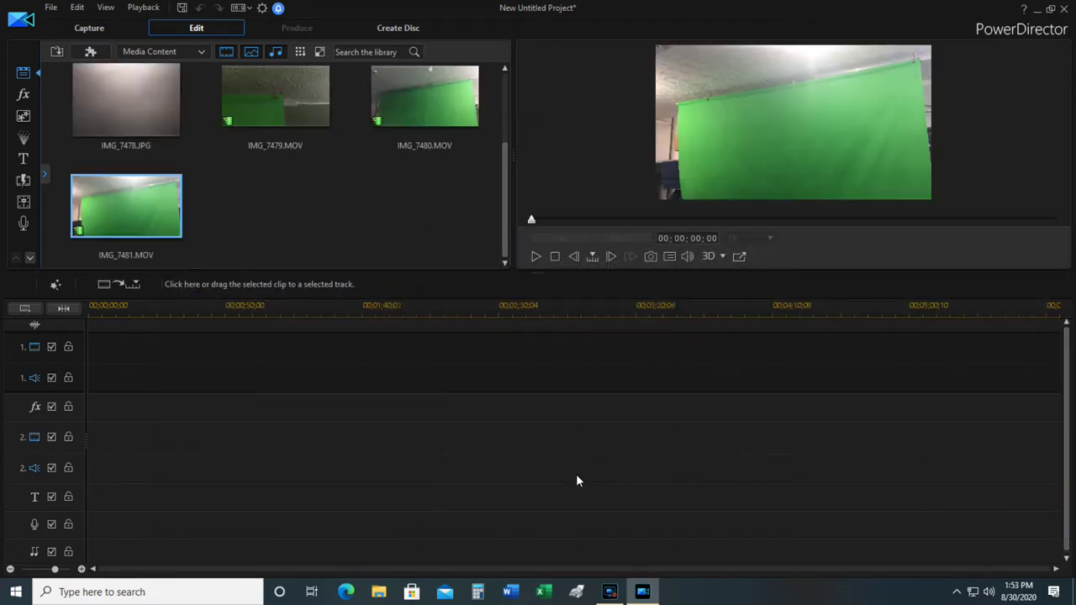
scroll(508, 148, "up", 2)
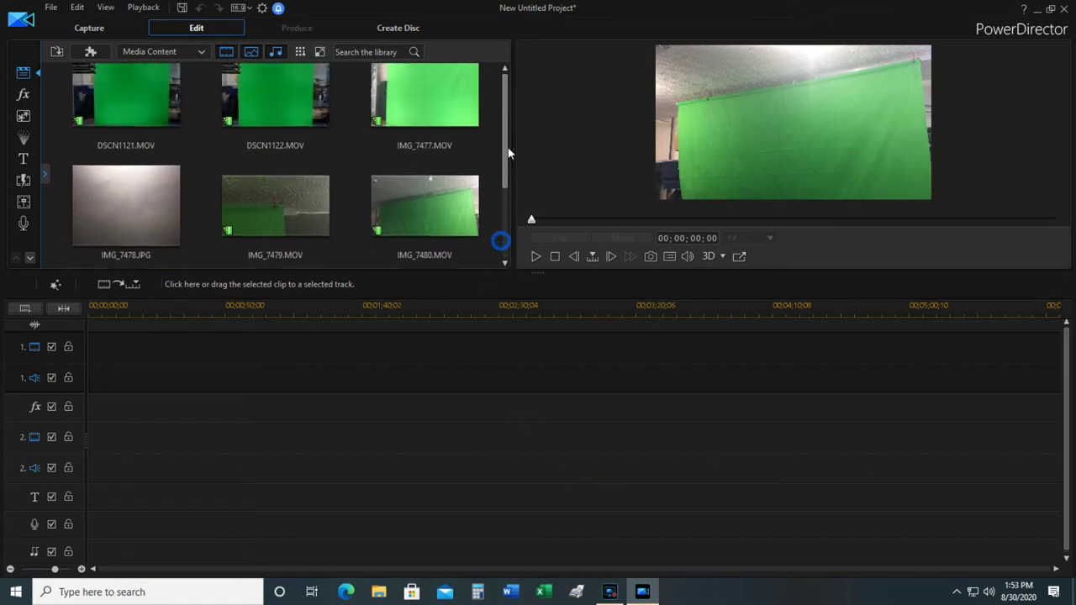
scroll(507, 147, "up", 1)
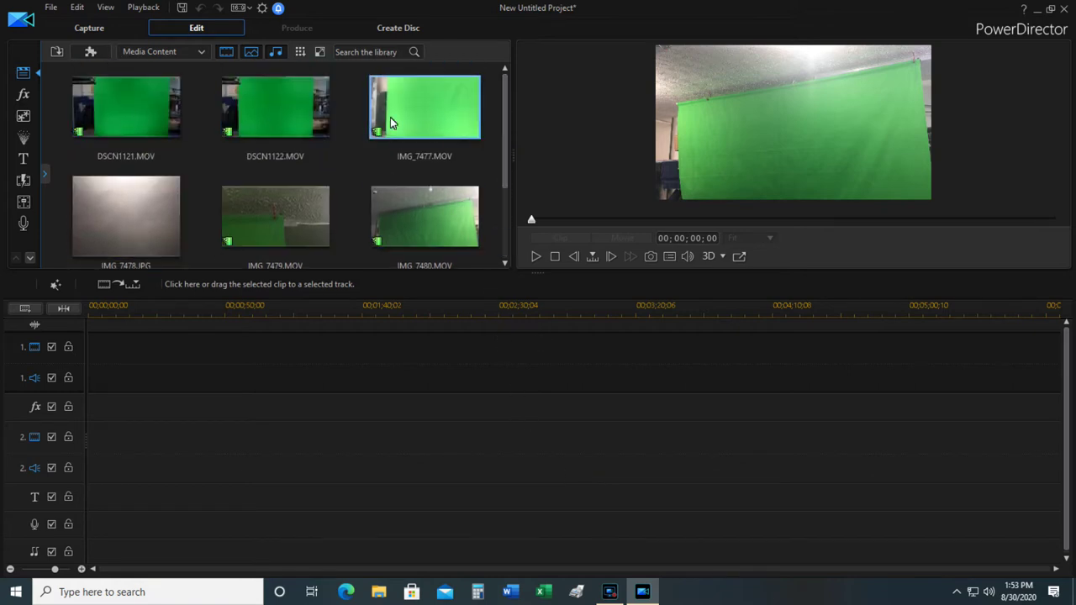
left_click(246, 143)
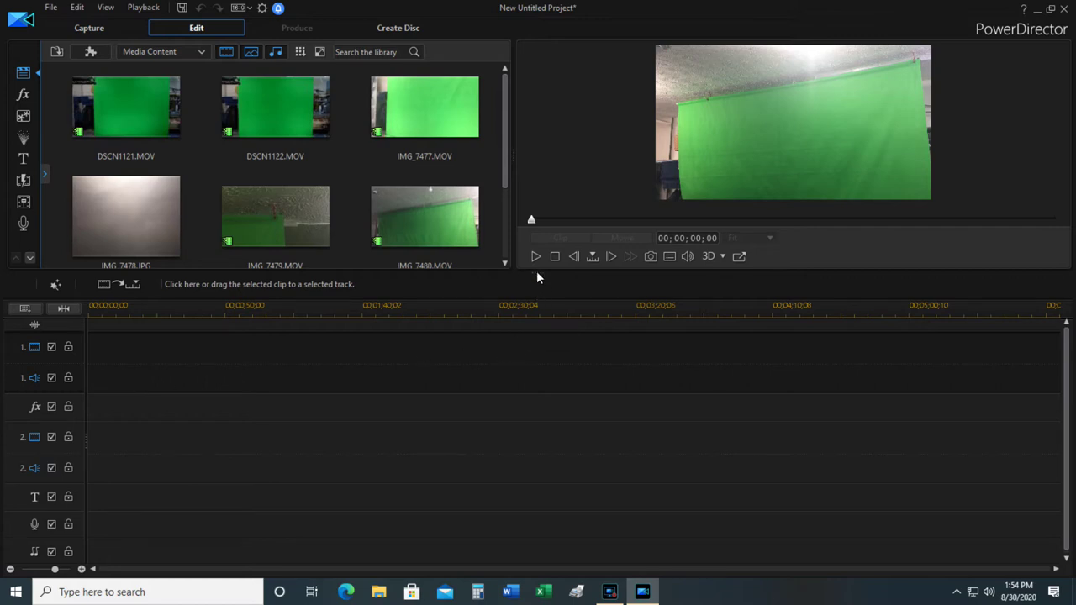
Step: Make the timeline taller, then place IMG_7481 on track 1 and delete it again
left_click_drag(536, 272, 546, 147)
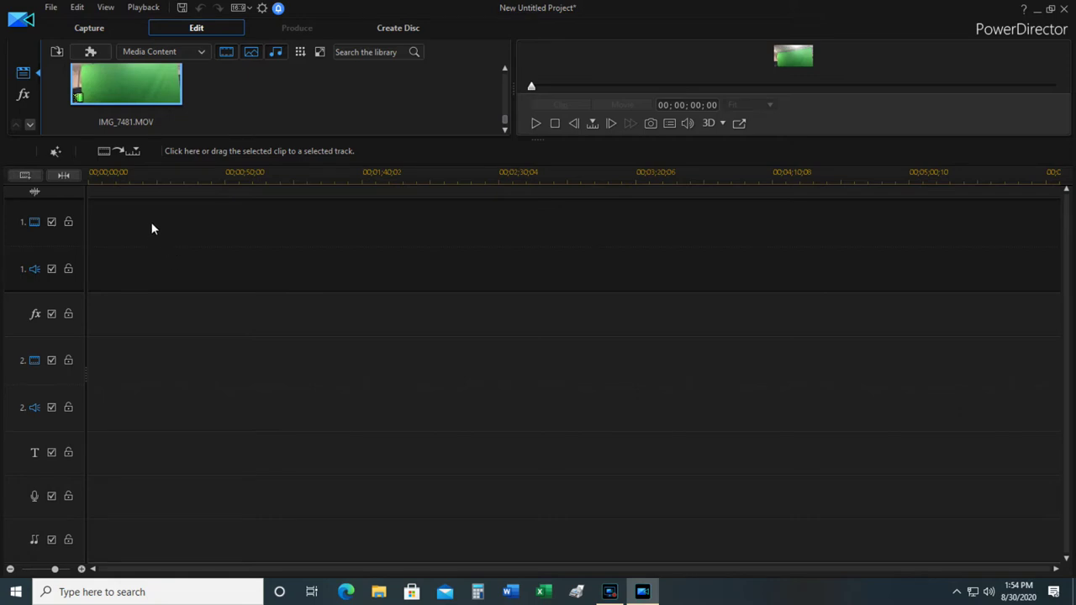
left_click_drag(129, 81, 118, 257)
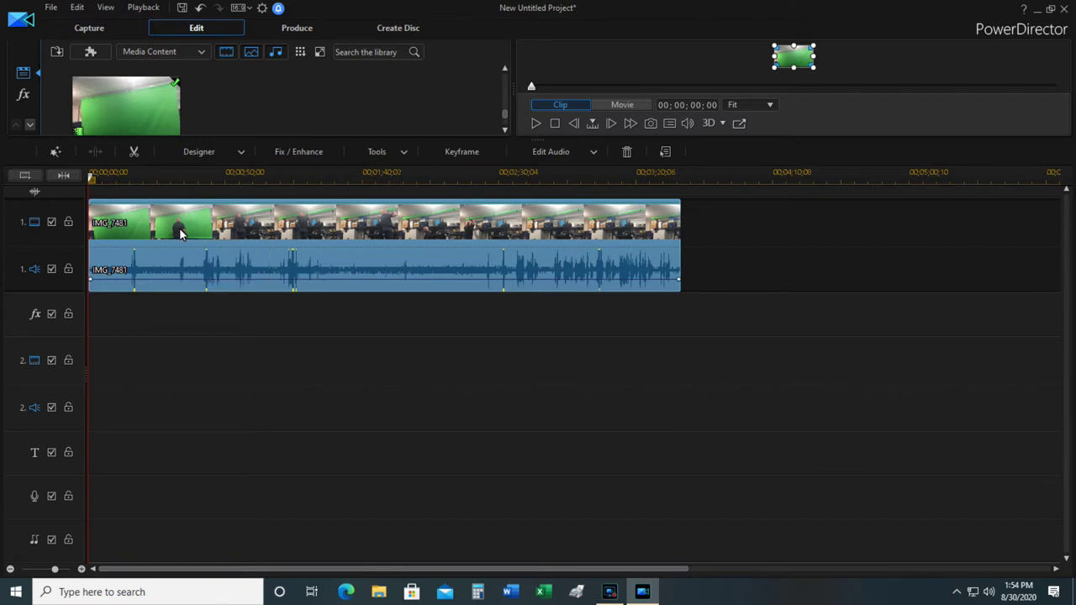
key("Delete")
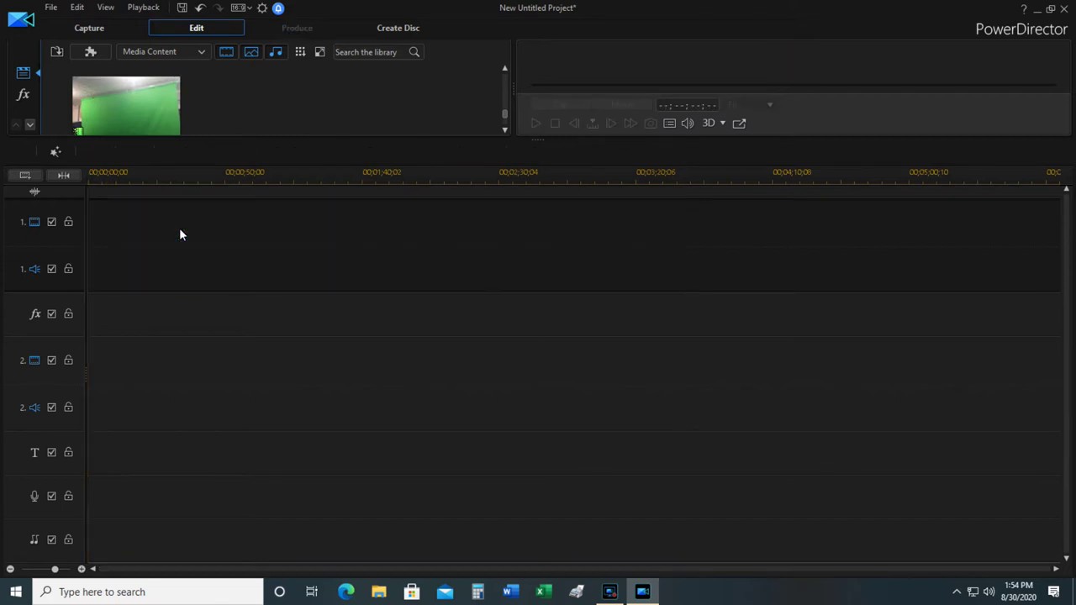
Step: Add 2 video tracks and 2 audio tracks below track 2
left_click(24, 179)
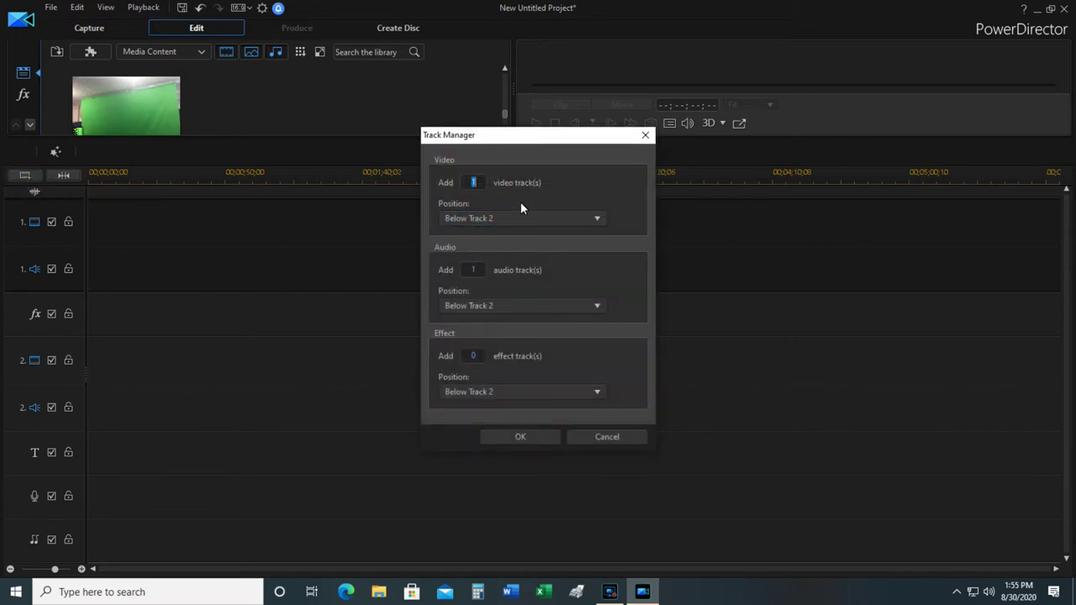
left_click(600, 220)
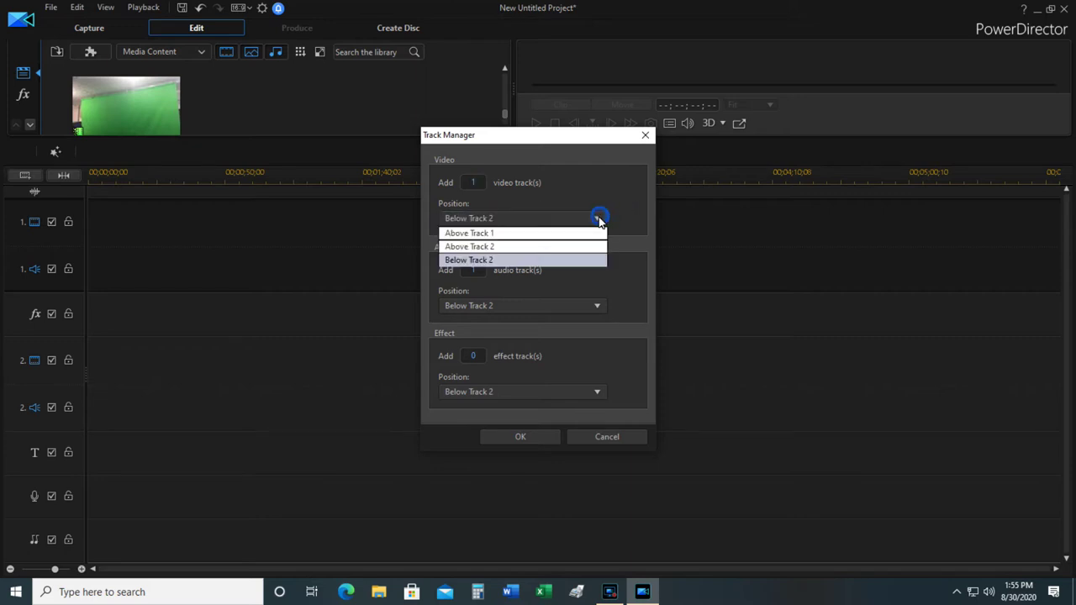
left_click(490, 260)
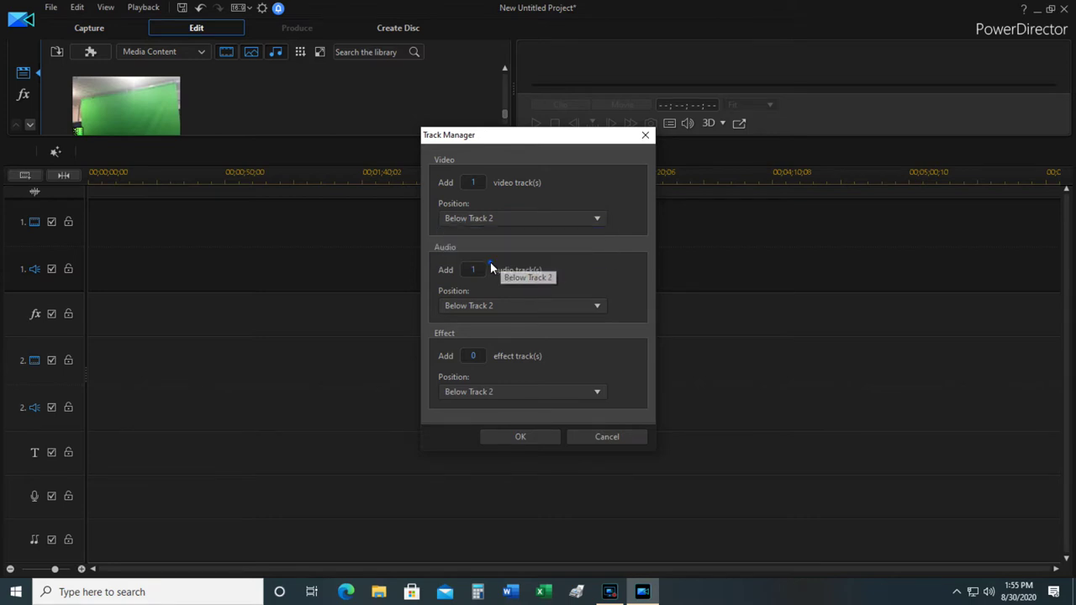
double_click(475, 183)
type("2")
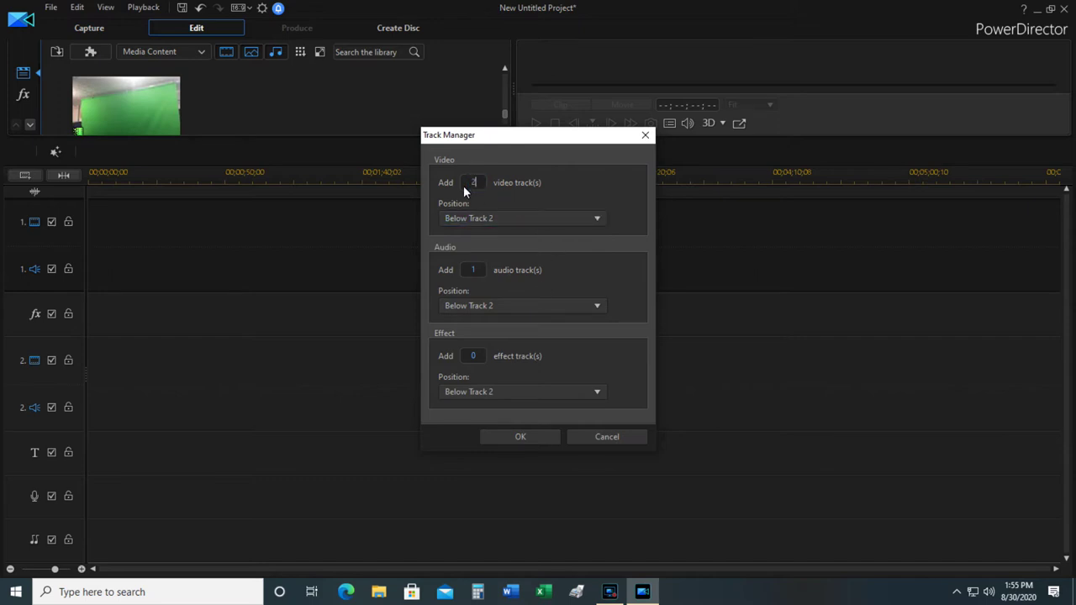
double_click(475, 270)
type("2")
left_click(516, 439)
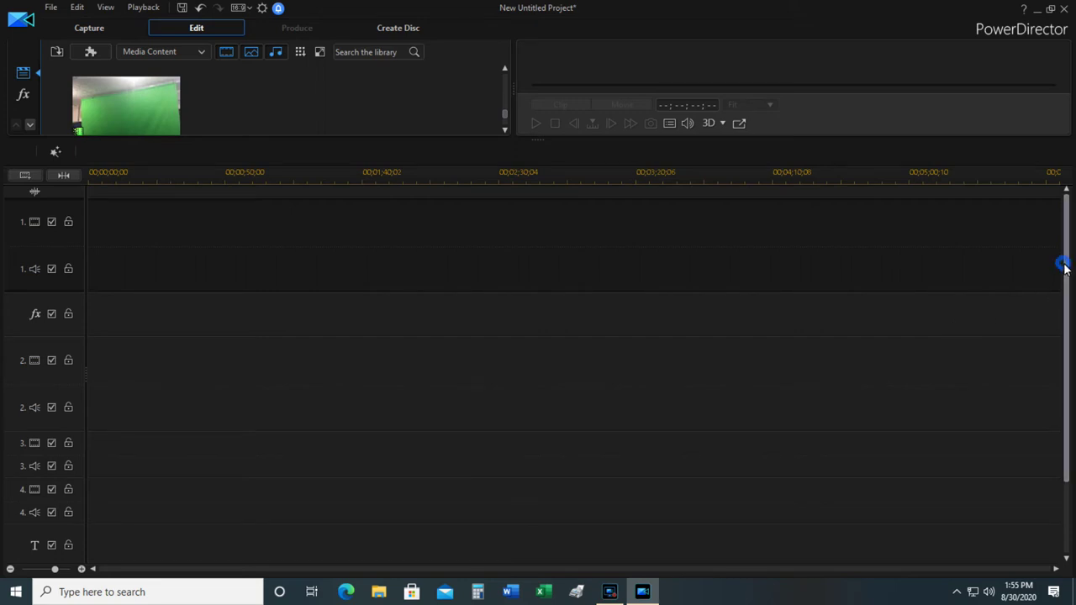
mouse_move(1065, 268)
left_mouse_down()
mouse_move(1068, 314)
mouse_move(1066, 269)
left_mouse_up()
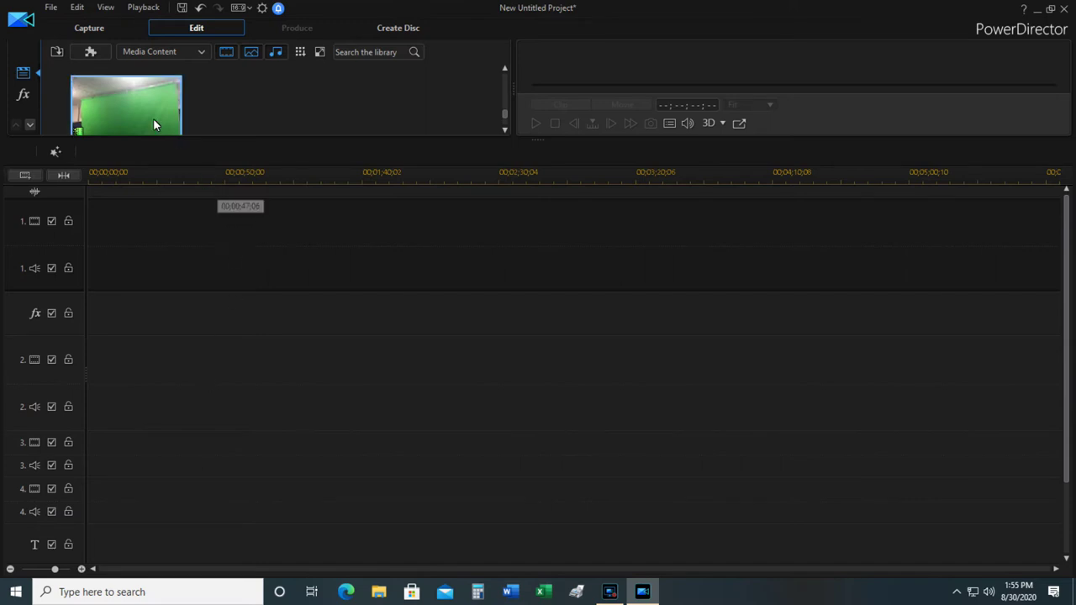
Step: Place IMG_7481.MOV at the start of track 2 and enlarge the preview area
left_click_drag(121, 92, 88, 395)
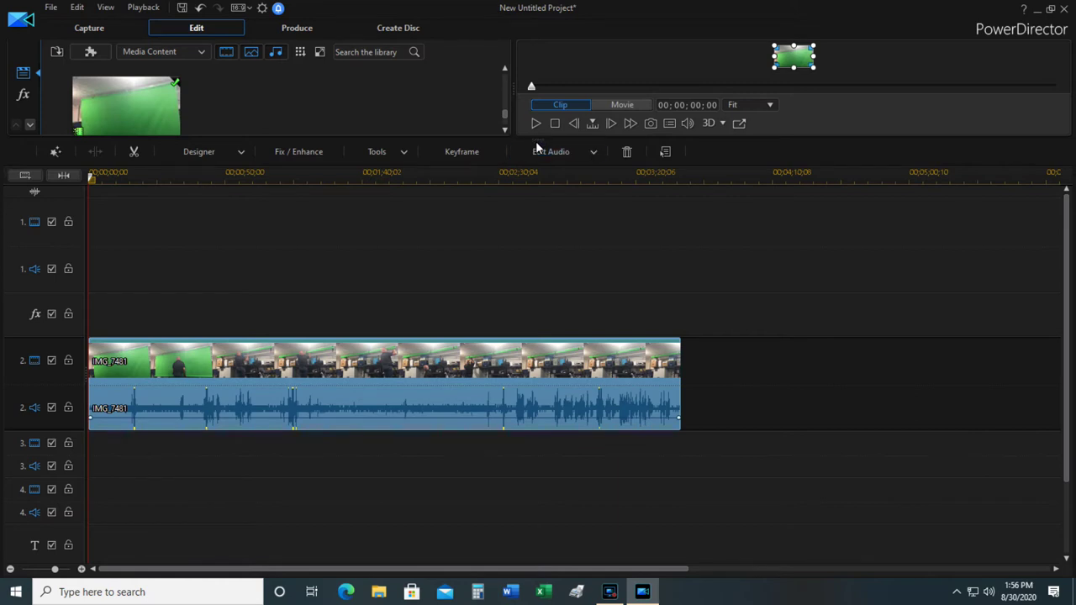
left_click_drag(538, 145, 531, 245)
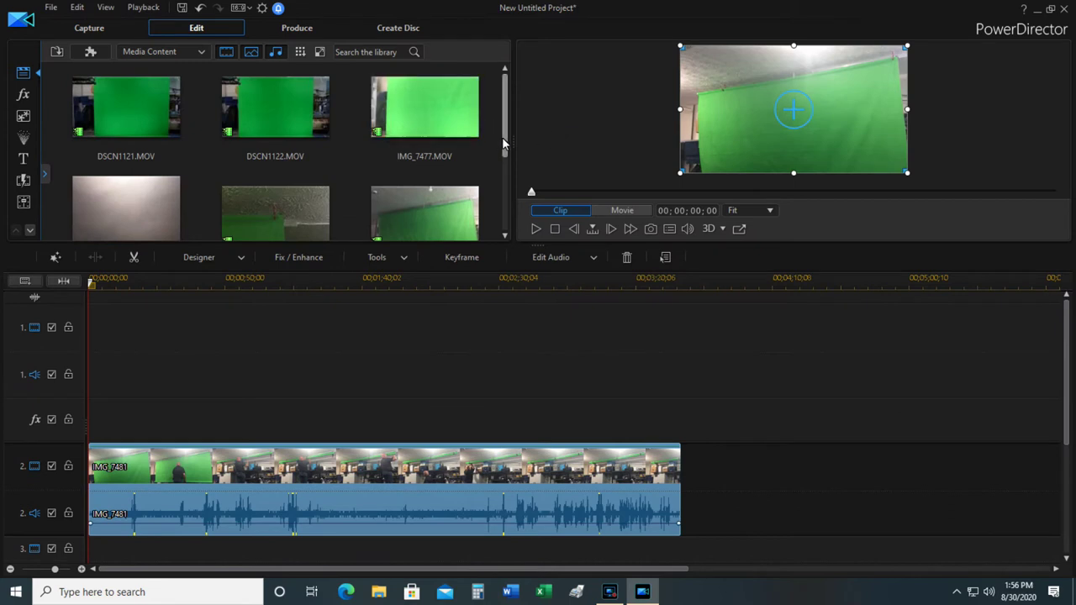
left_click_drag(507, 128, 516, 235)
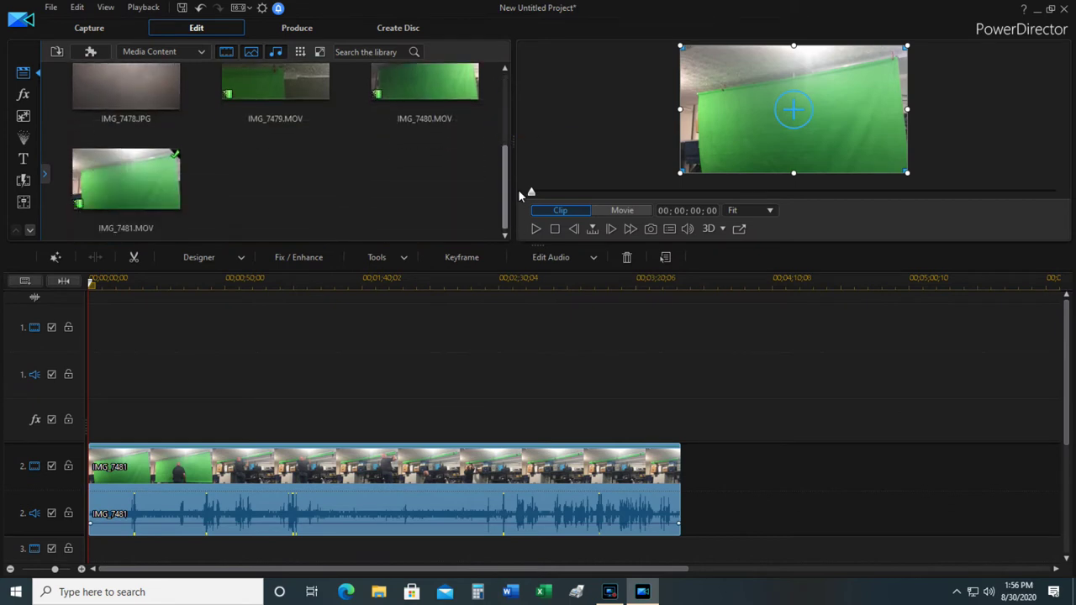
left_click_drag(518, 189, 520, 109)
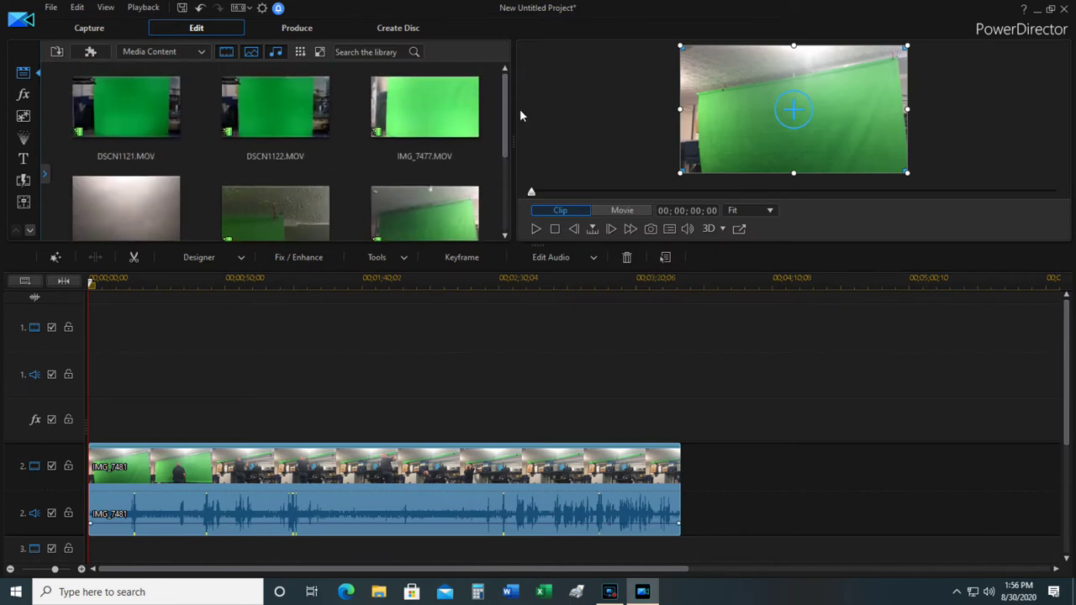
Step: Import the Green Screen Studio.mp4 video into the media library
left_click(57, 54)
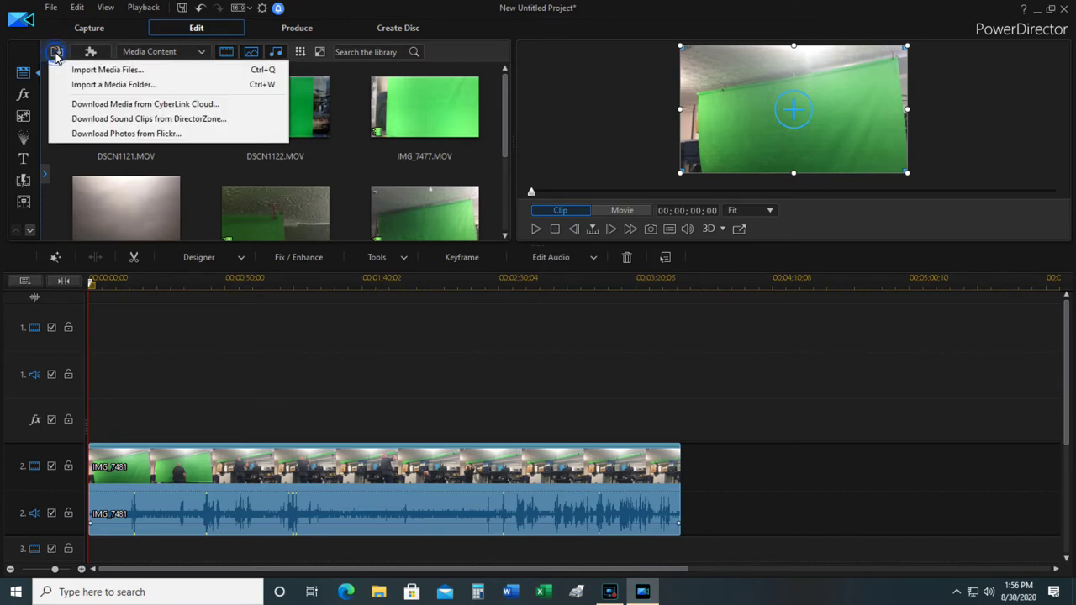
left_click(98, 70)
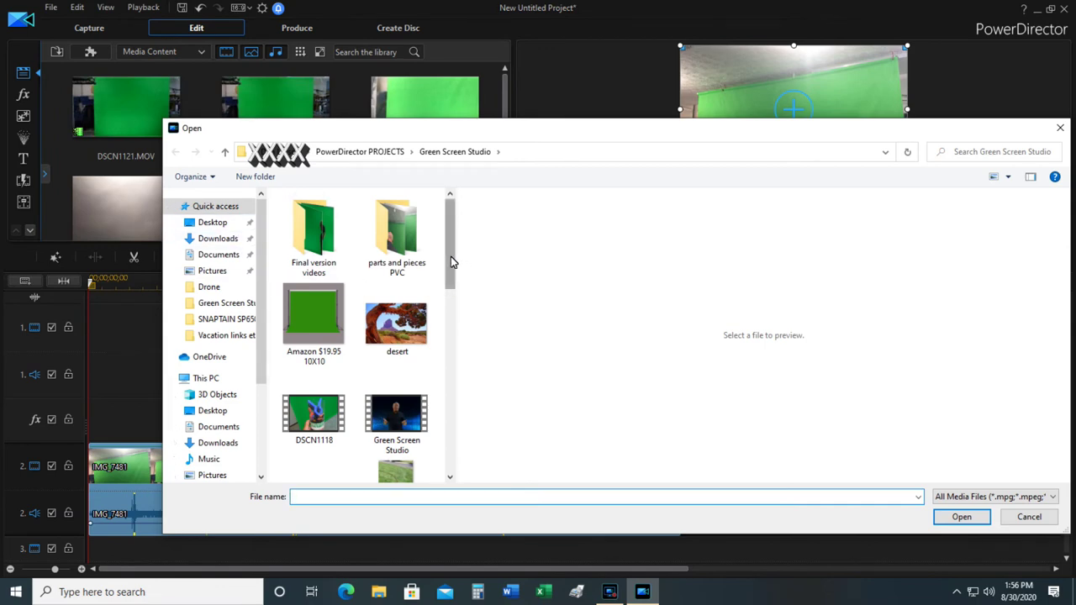
left_click_drag(450, 264, 450, 293)
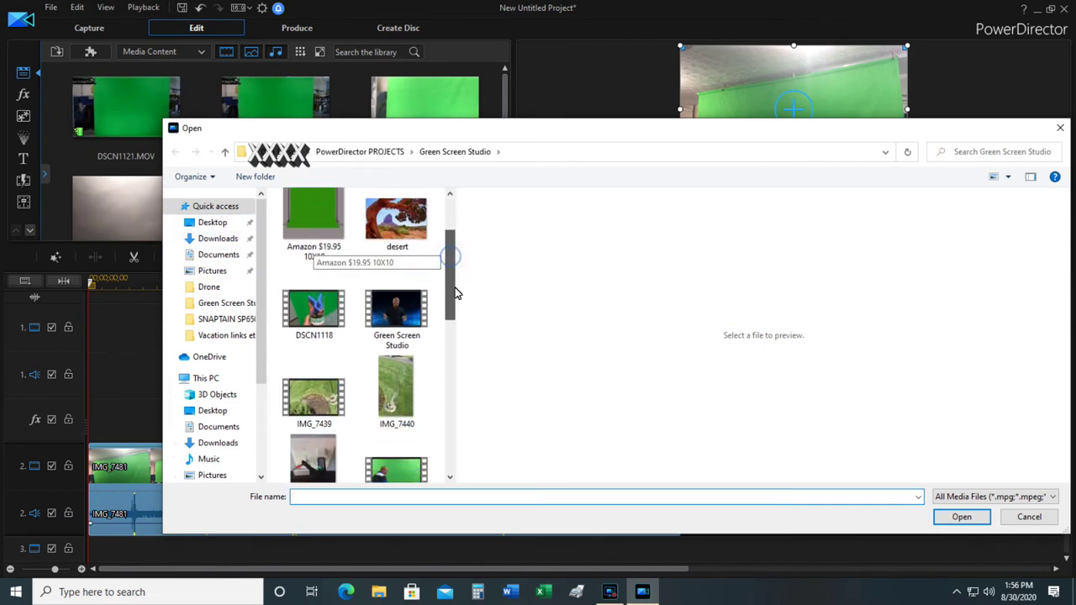
left_click(392, 312)
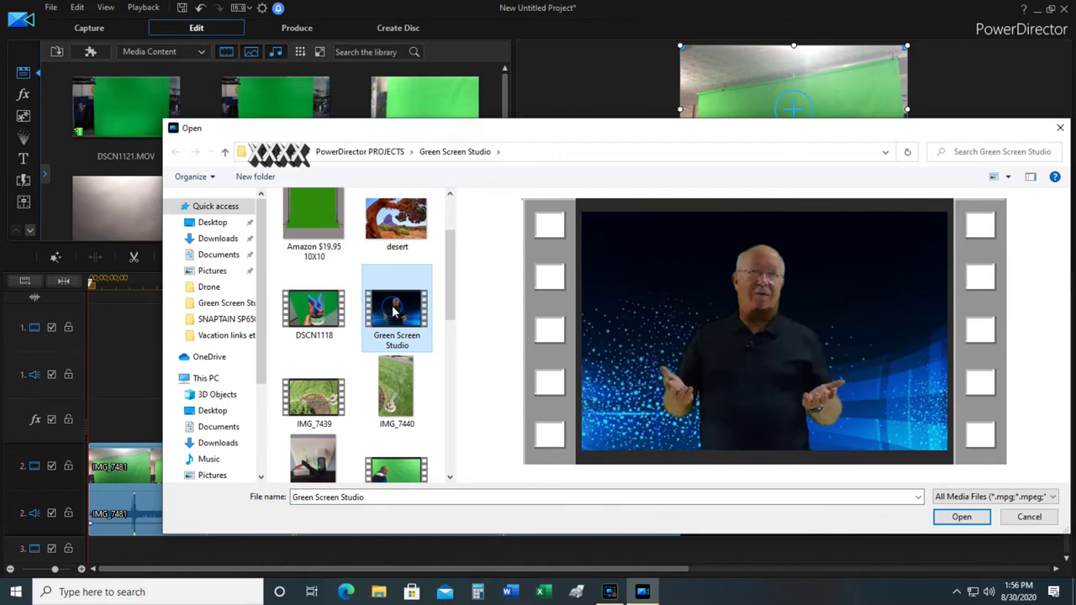
left_click(959, 518)
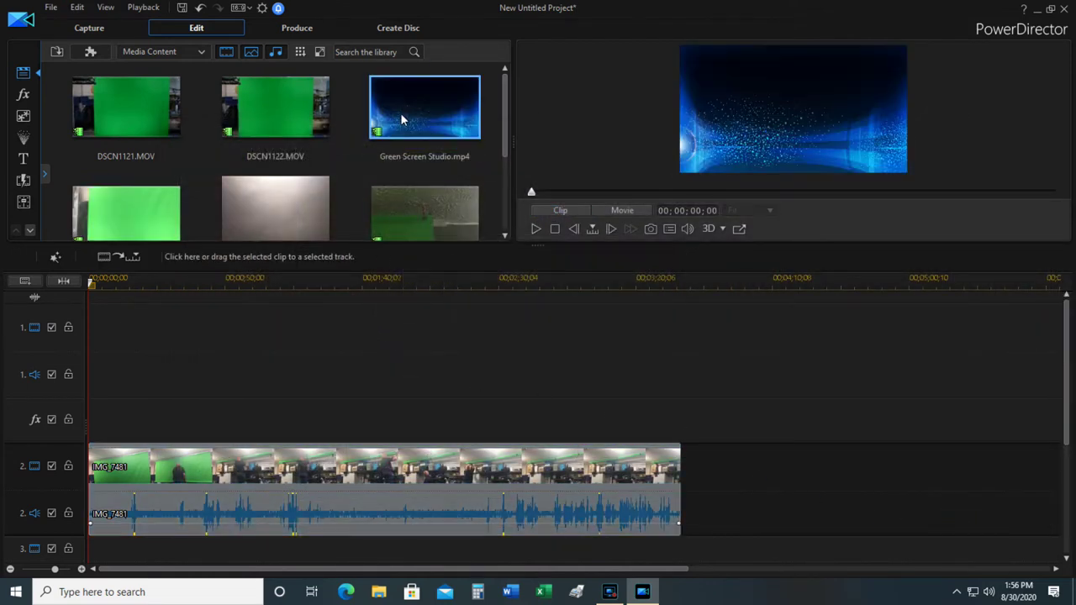
left_click(57, 54)
Step: Import photos DSCN1106 through DSCN1113 from the Background photos folder
left_click(94, 72)
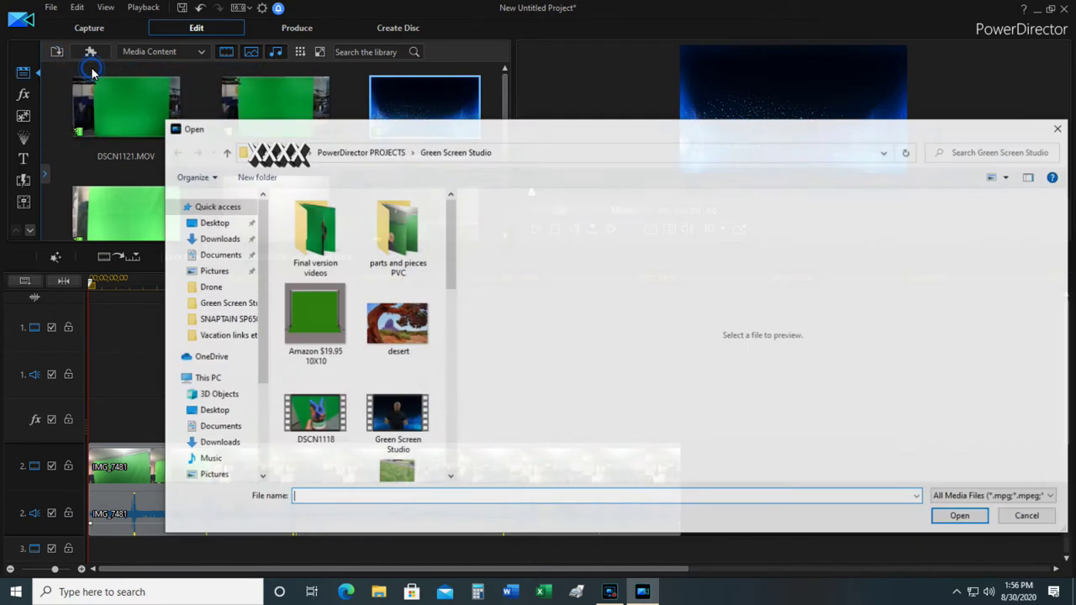
left_click(225, 153)
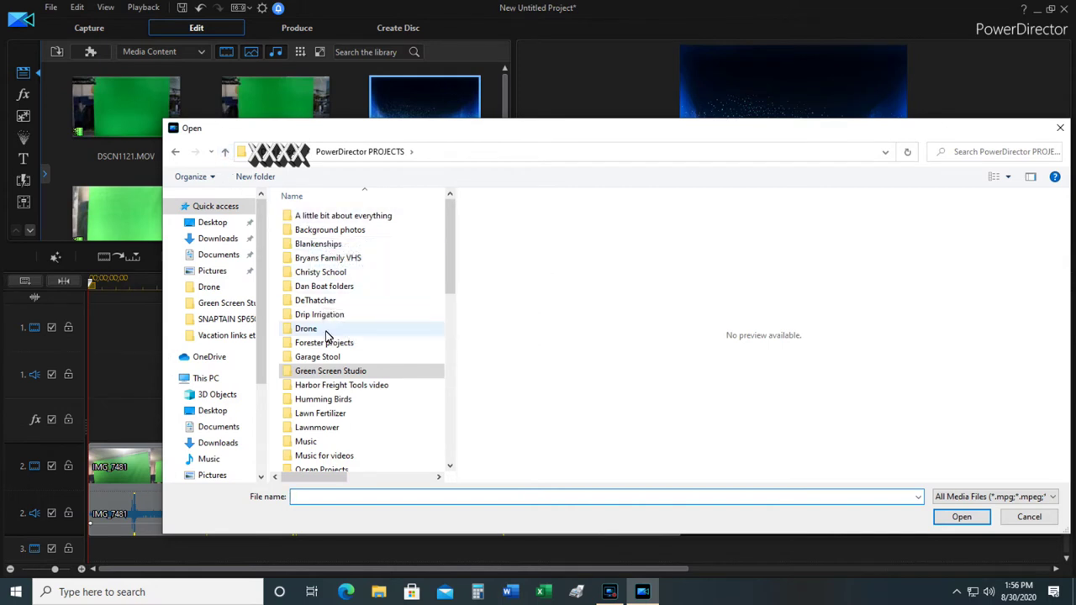
double_click(313, 230)
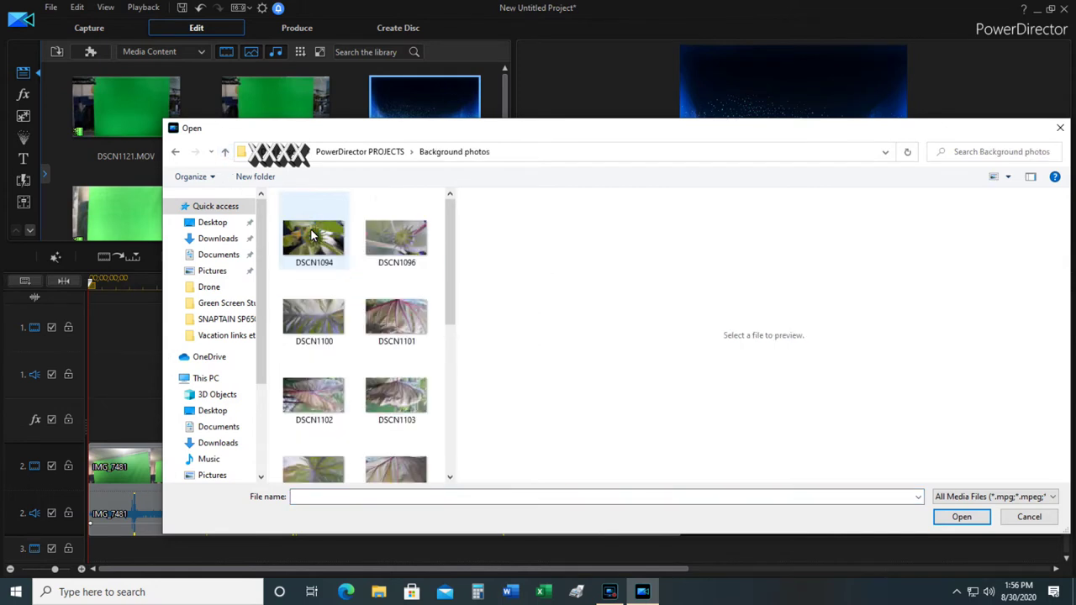
left_click_drag(446, 263, 456, 348)
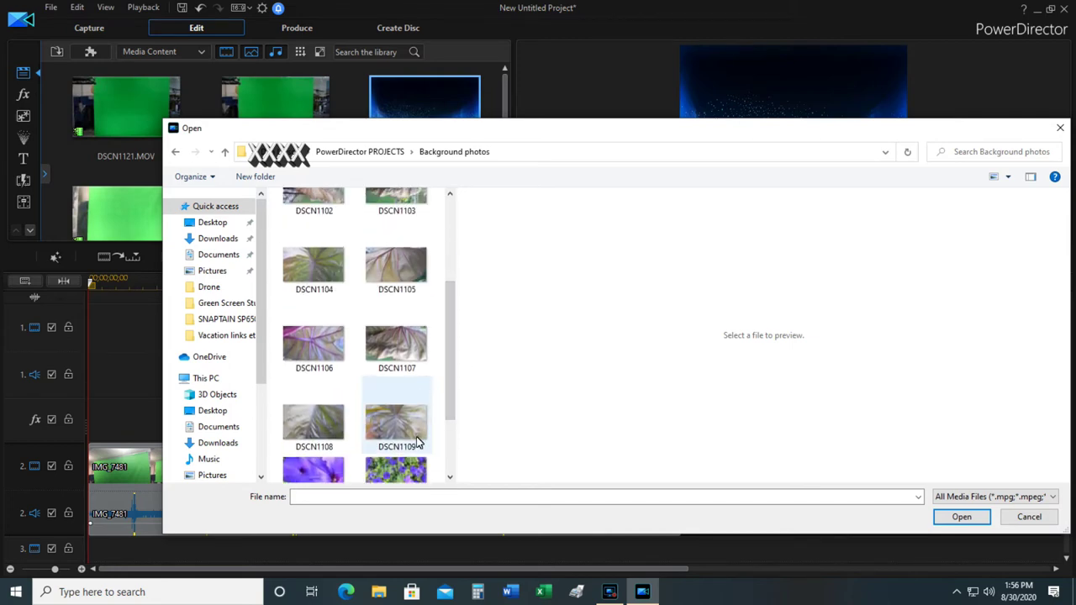
left_click(313, 351)
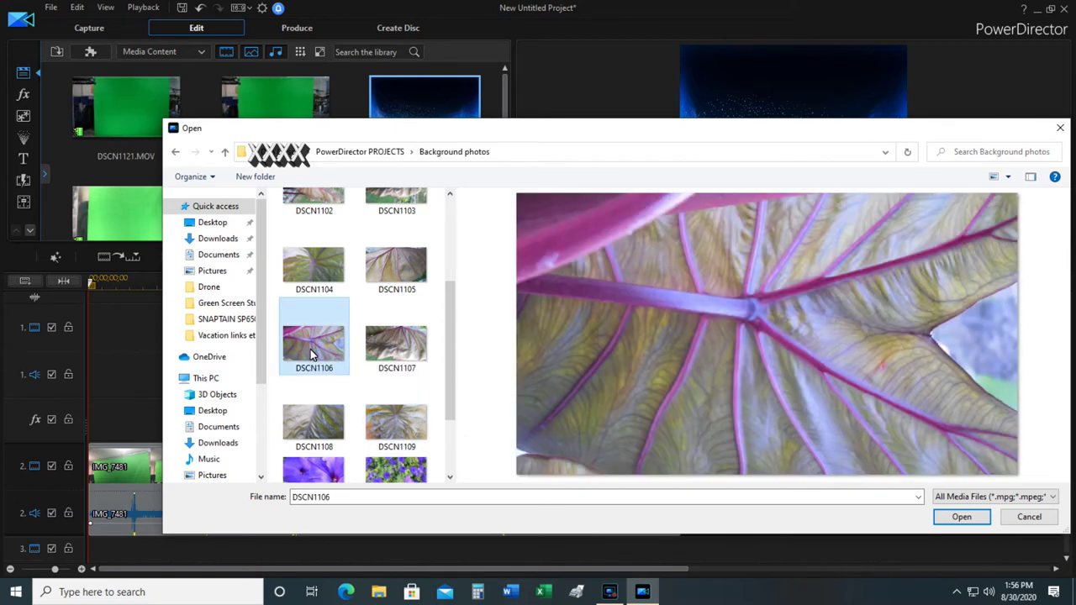
left_click(402, 473, "shift")
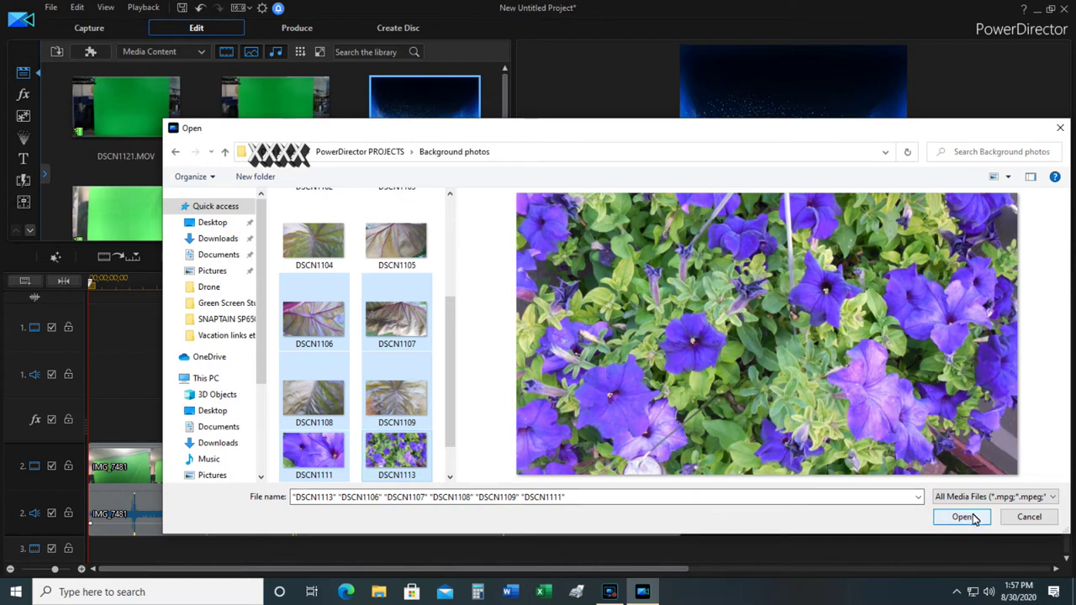
left_click(962, 517)
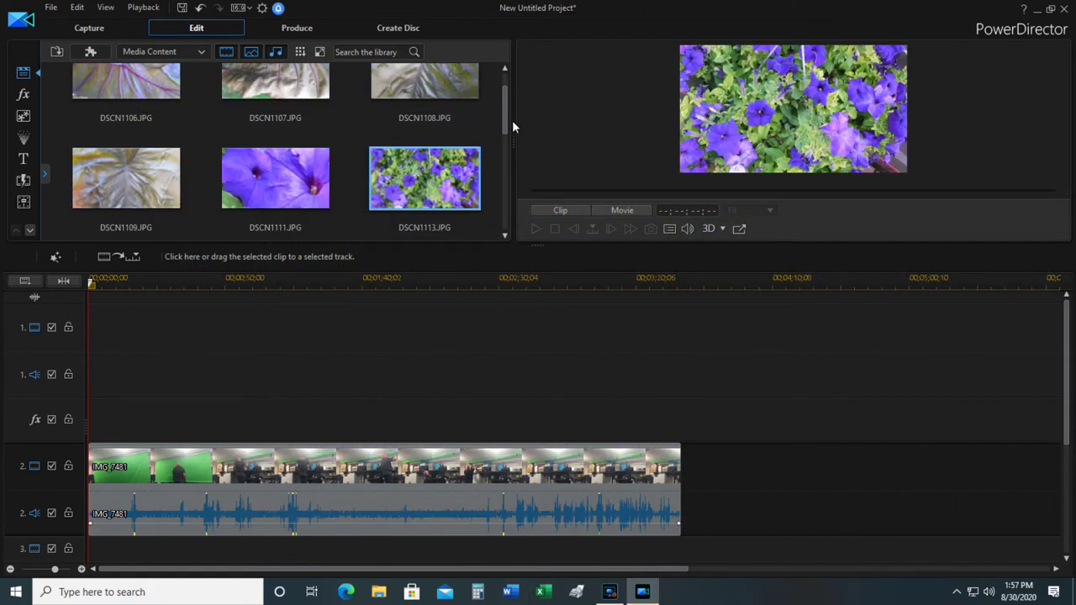
mouse_move(503, 119)
left_mouse_down()
mouse_move(505, 146)
mouse_move(504, 107)
left_mouse_up()
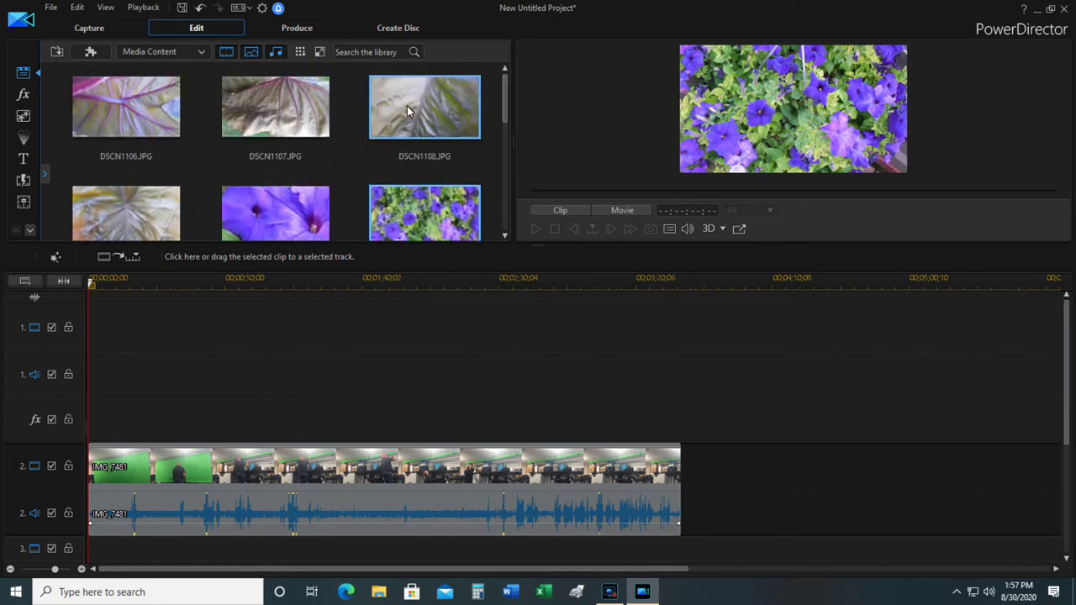
left_click(56, 52)
Step: Browse to the Opening effects > Clouds folder in the import dialog
left_click(82, 72)
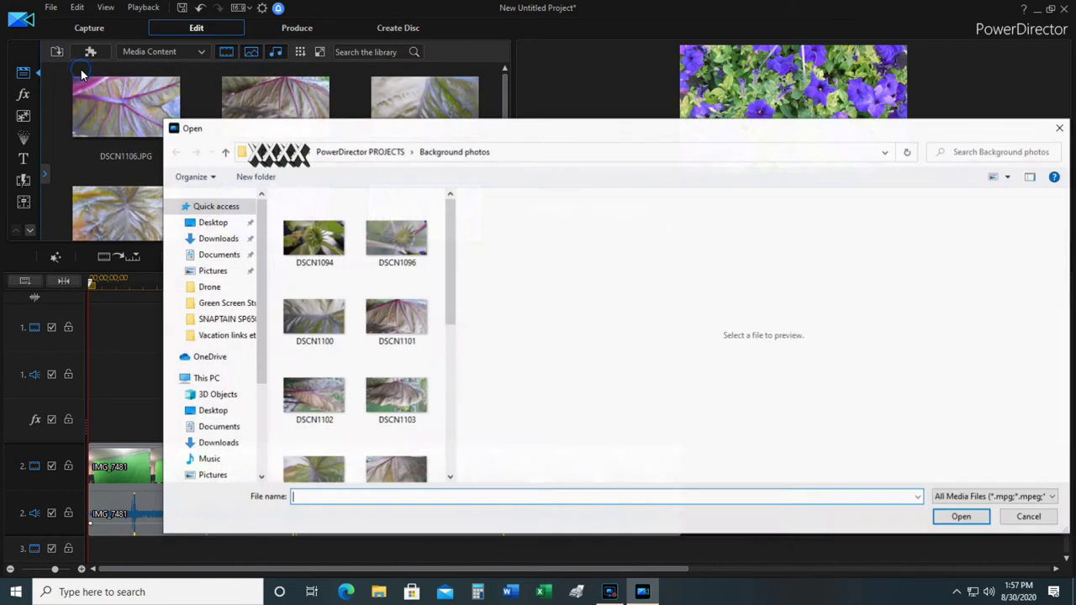
left_click(225, 154)
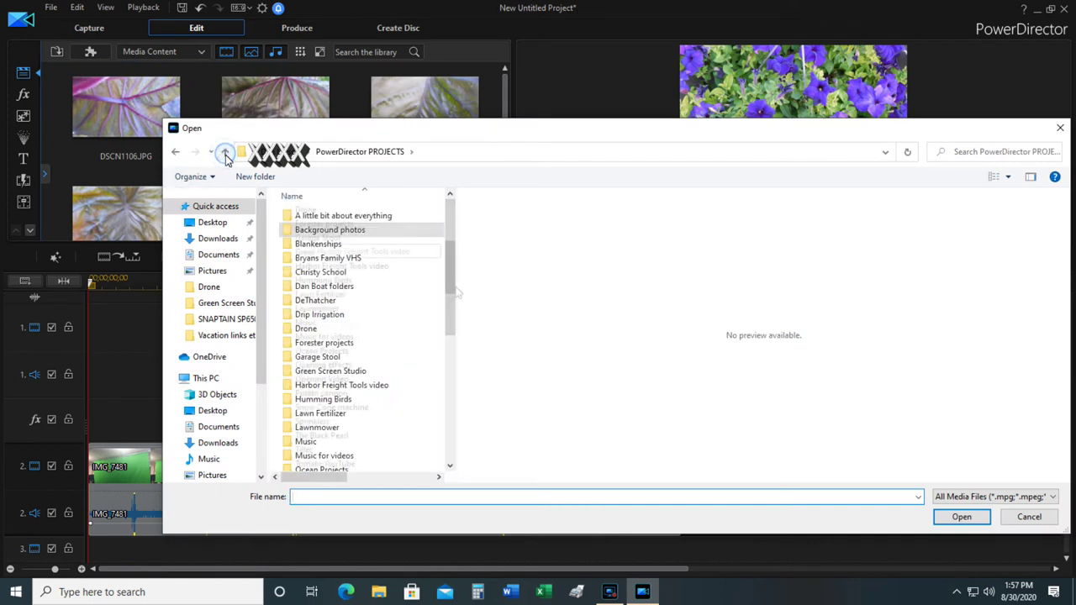
left_click_drag(449, 252, 462, 314)
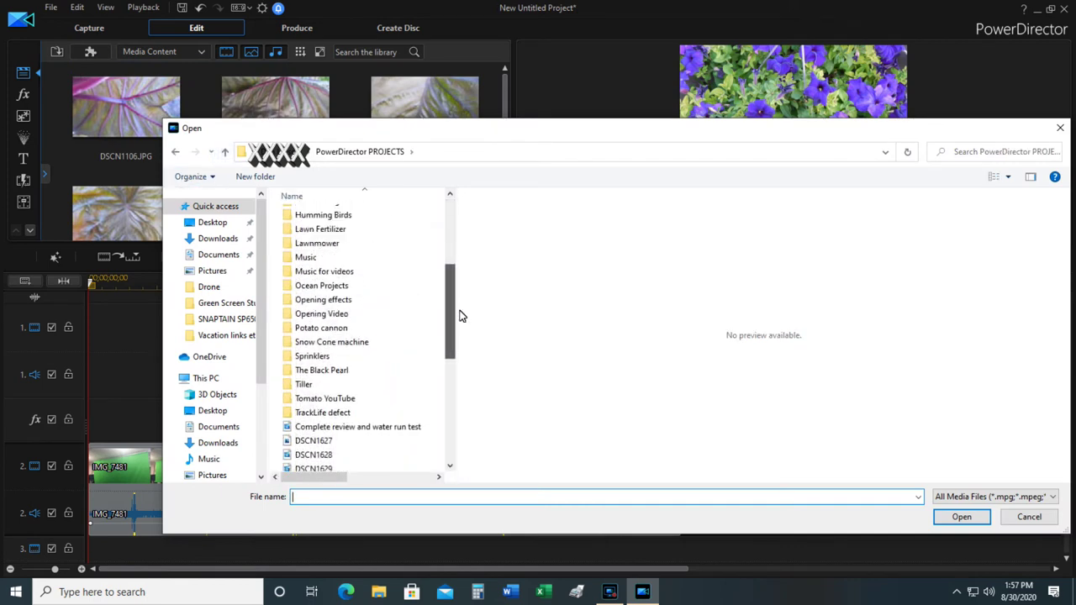
left_click(308, 304)
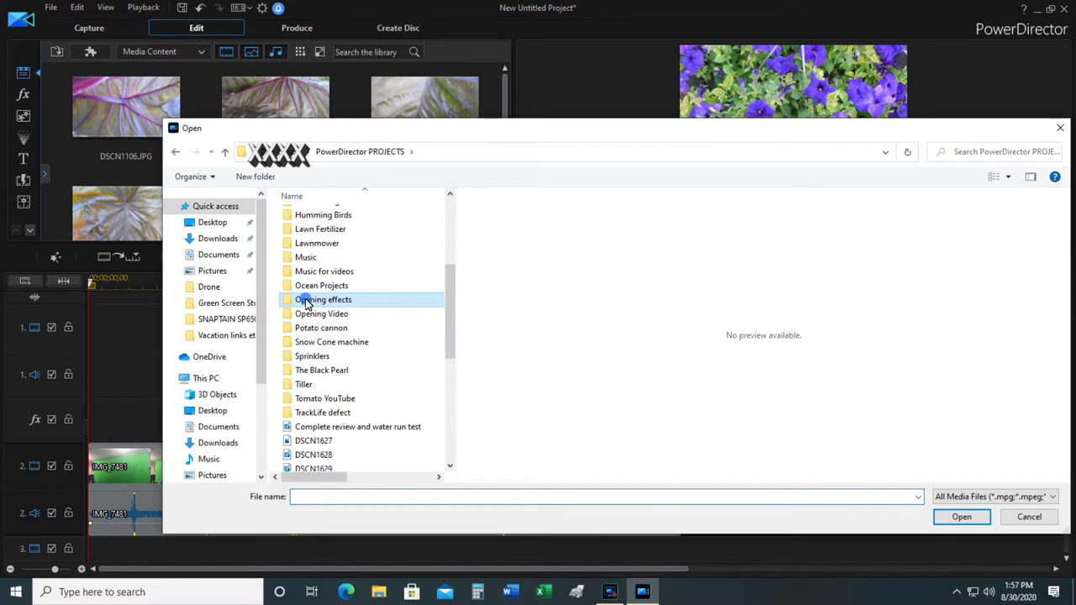
left_click(307, 305)
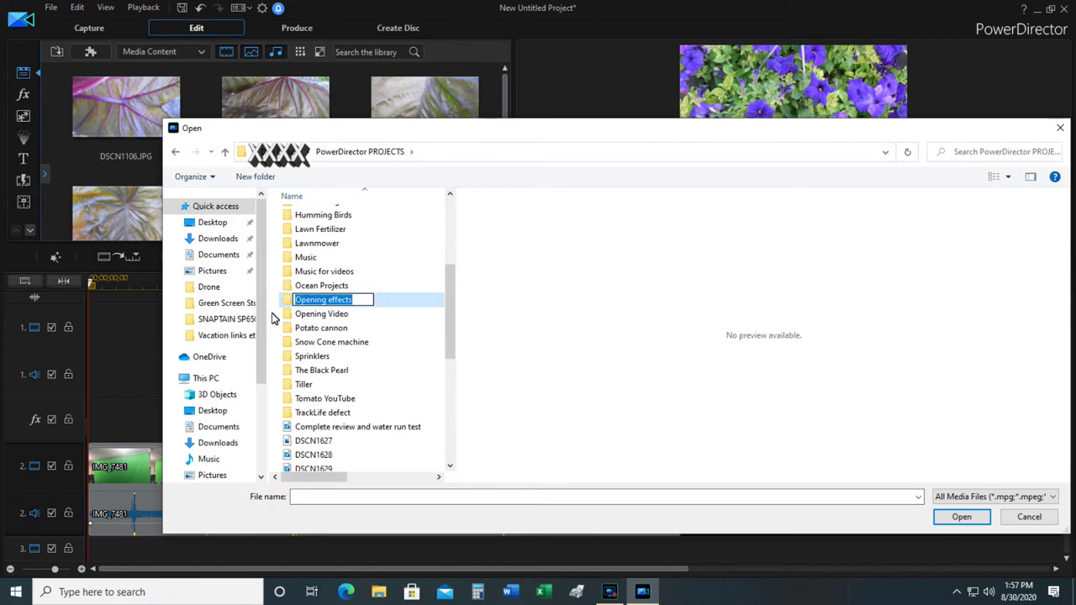
double_click(285, 303)
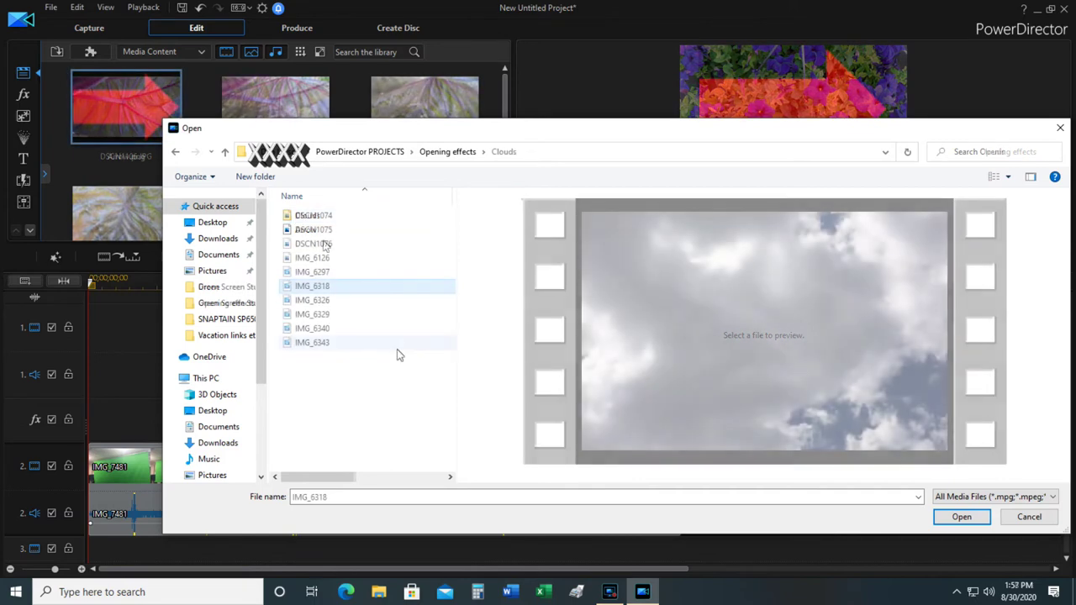
Step: Select all ten cloud videos, IMG_6318 through IMG_6343, and import them
left_click_drag(392, 364, 287, 208)
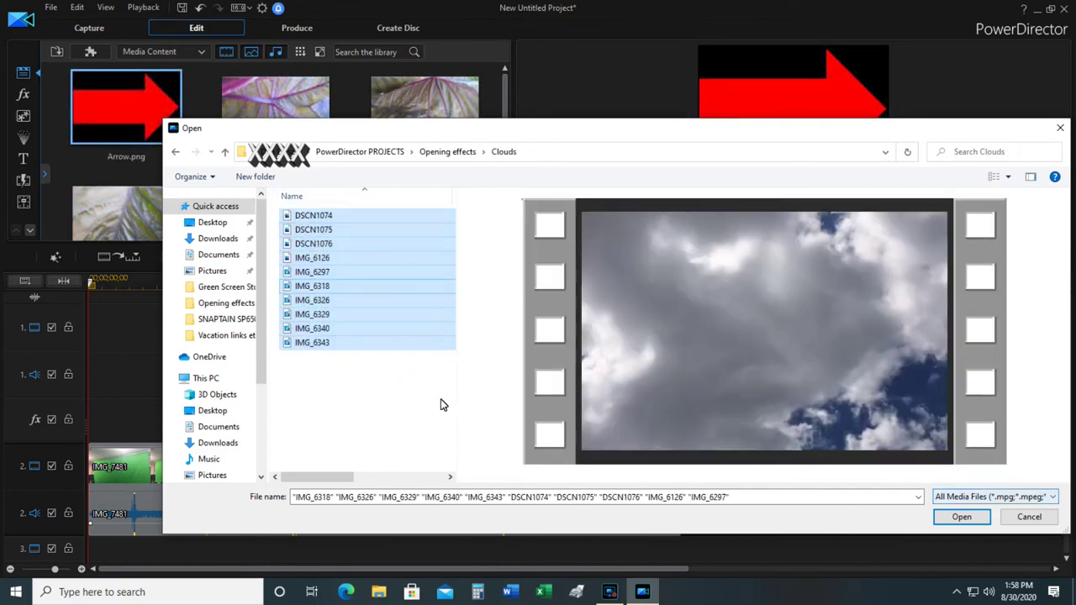
left_click(339, 364)
left_click(312, 216)
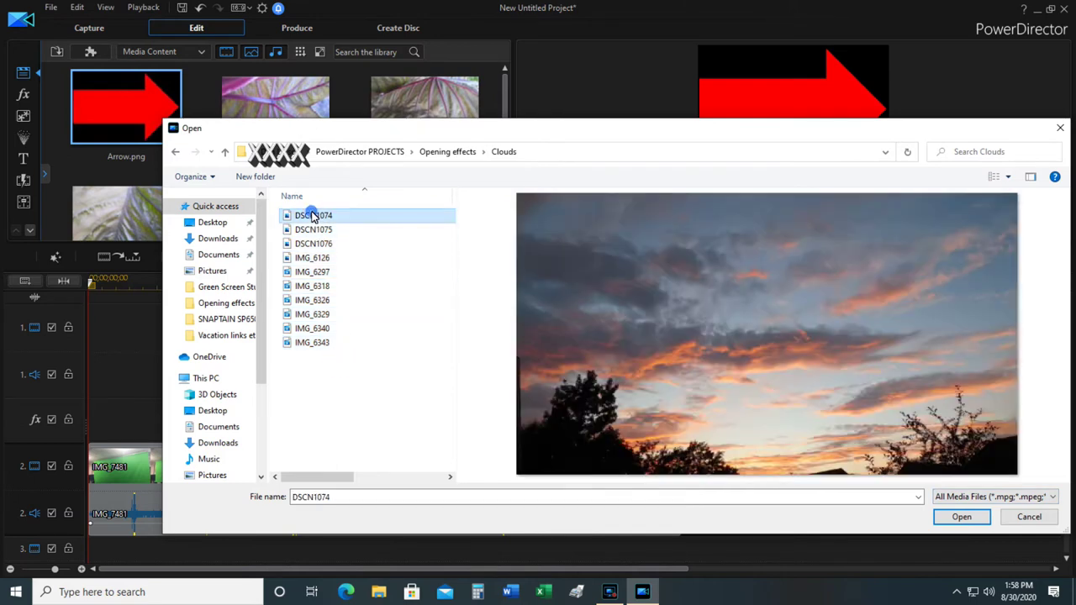
left_click(312, 304, "shift")
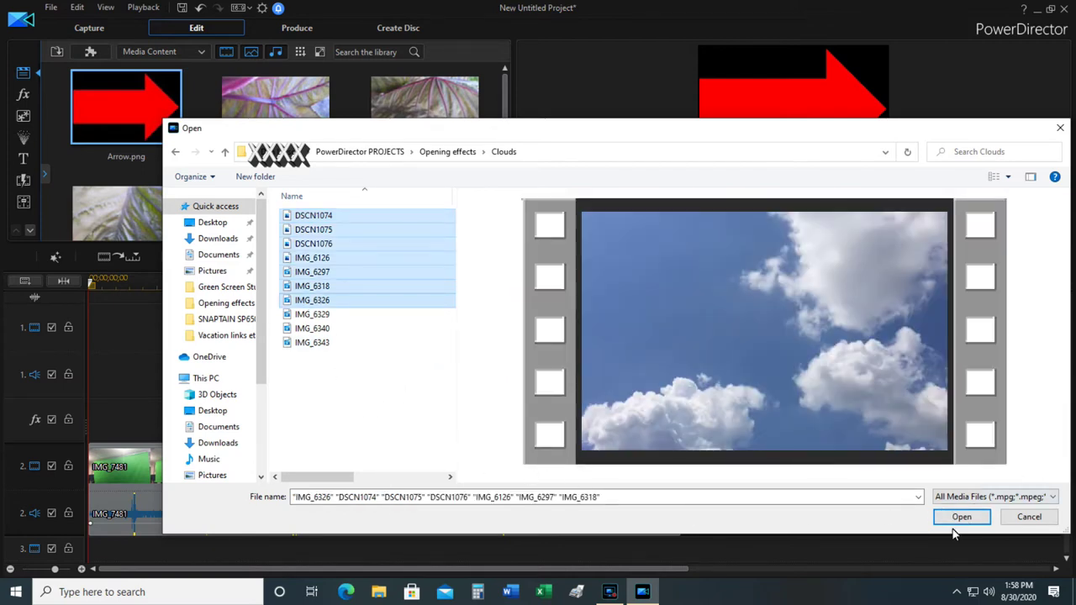
left_click(356, 375)
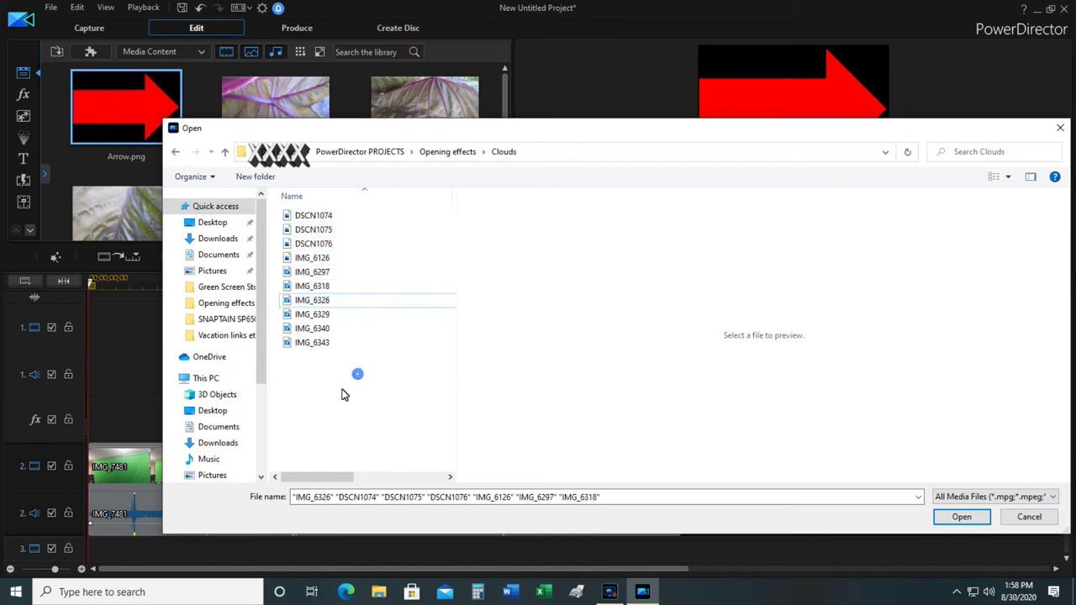
left_click_drag(367, 363, 284, 213)
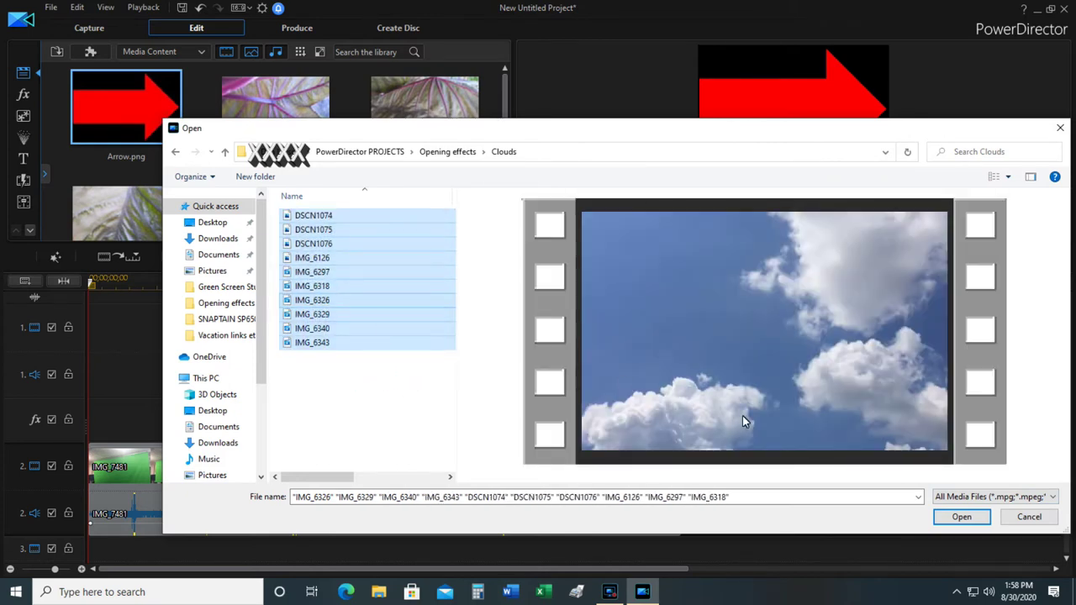
left_click(973, 516)
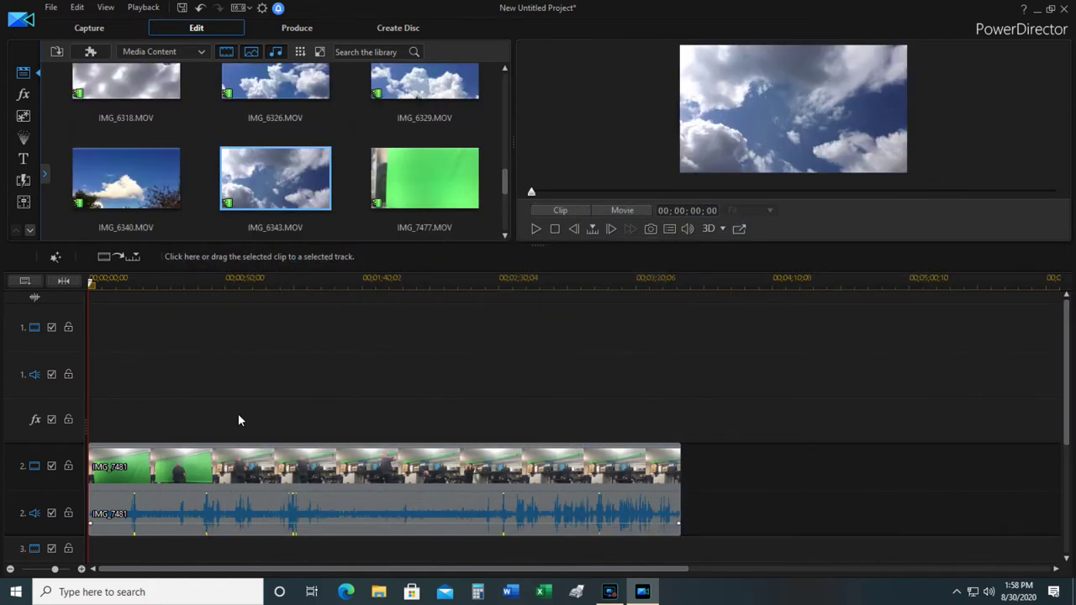
Step: Place the IMG_6343 cloud clip at the start of track 1 and preview a later point
left_click(280, 175)
left_click_drag(280, 175, 91, 336)
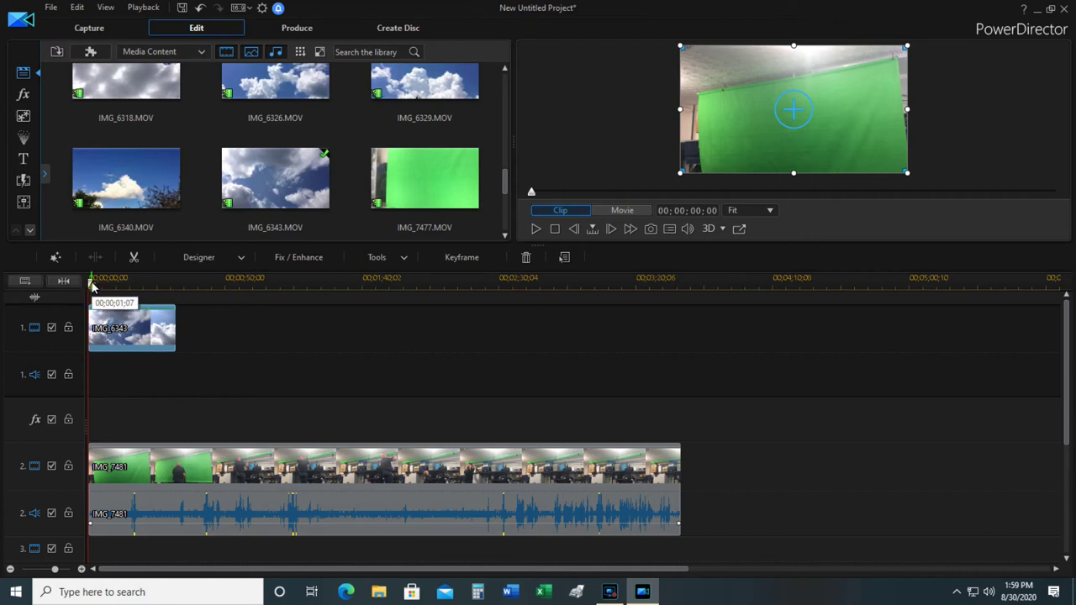
left_click_drag(91, 285, 387, 403)
Step: Delete IMG_7481 from track 2 and place DSCN1122.MOV there in its place
left_click(332, 489)
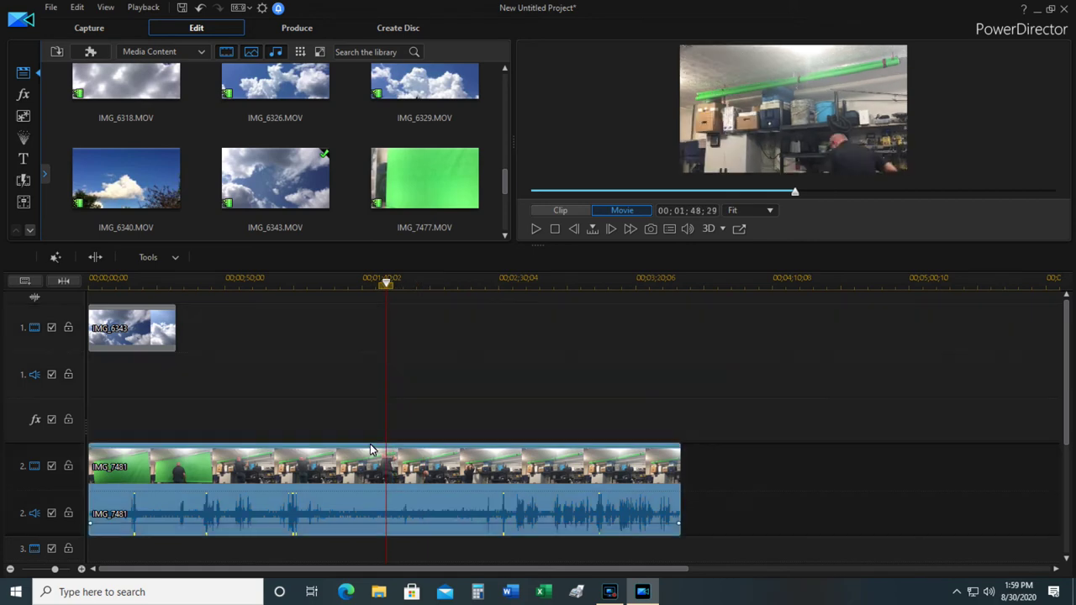
key("Delete")
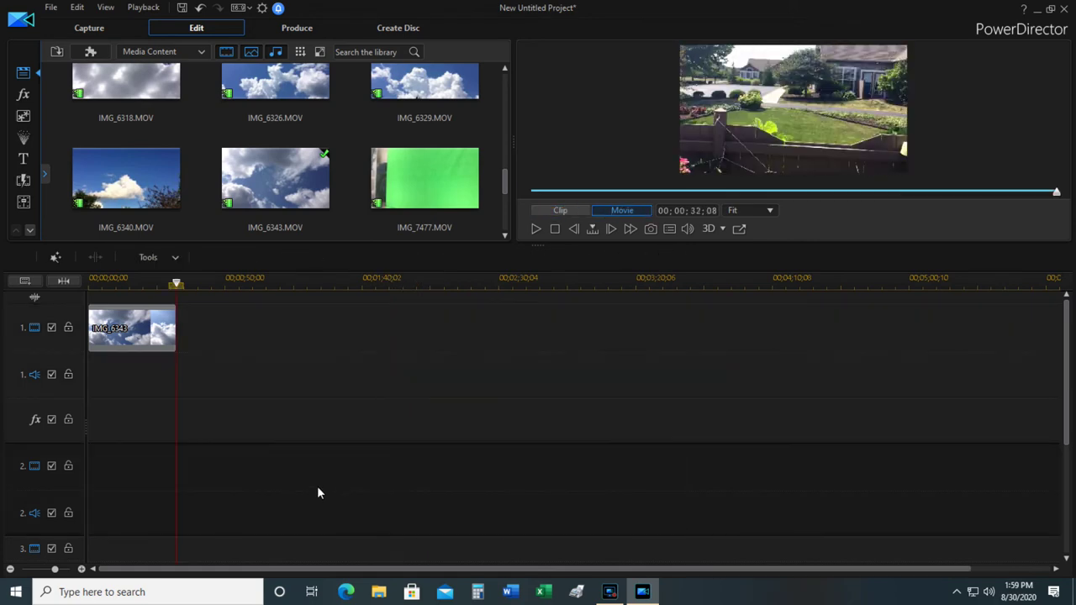
left_click_drag(505, 194, 510, 144)
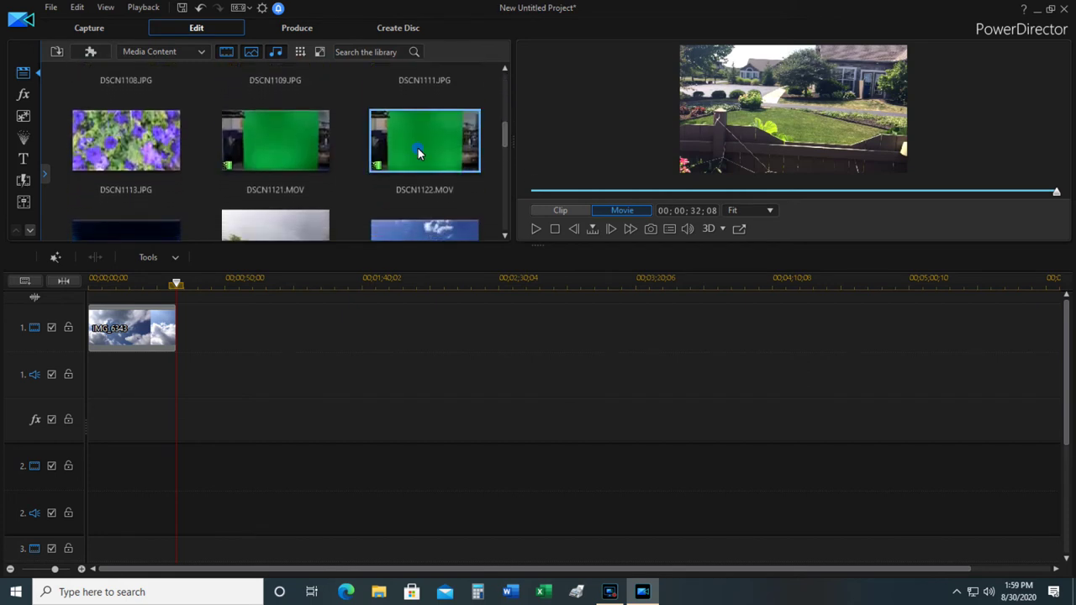
left_click(418, 148)
mouse_move(533, 193)
left_mouse_down()
mouse_move(569, 197)
mouse_move(535, 198)
left_mouse_up()
left_click_drag(424, 136, 88, 475)
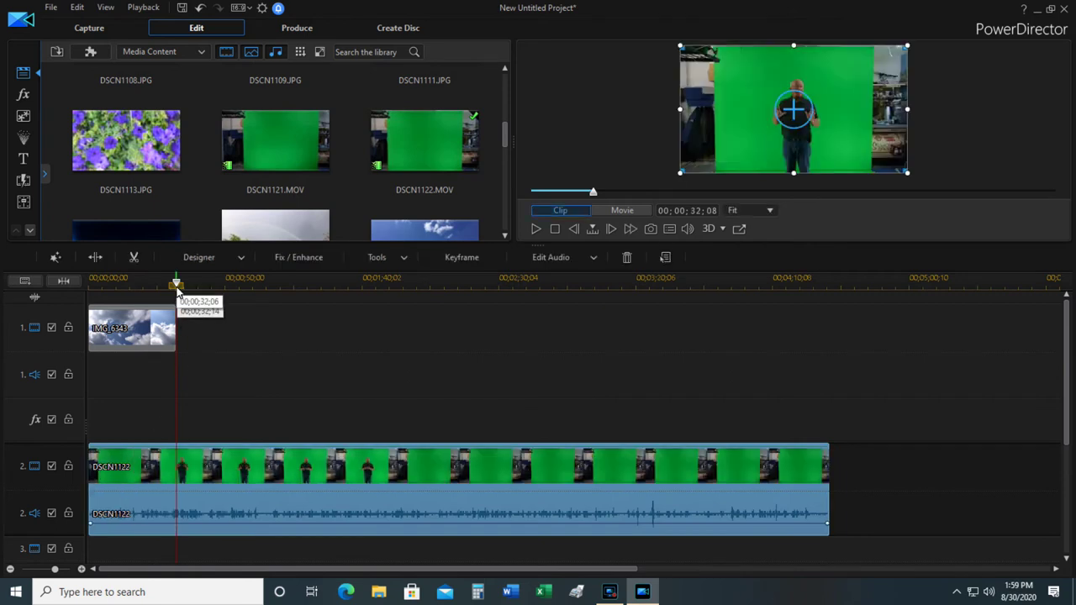
left_click_drag(175, 282, 112, 284)
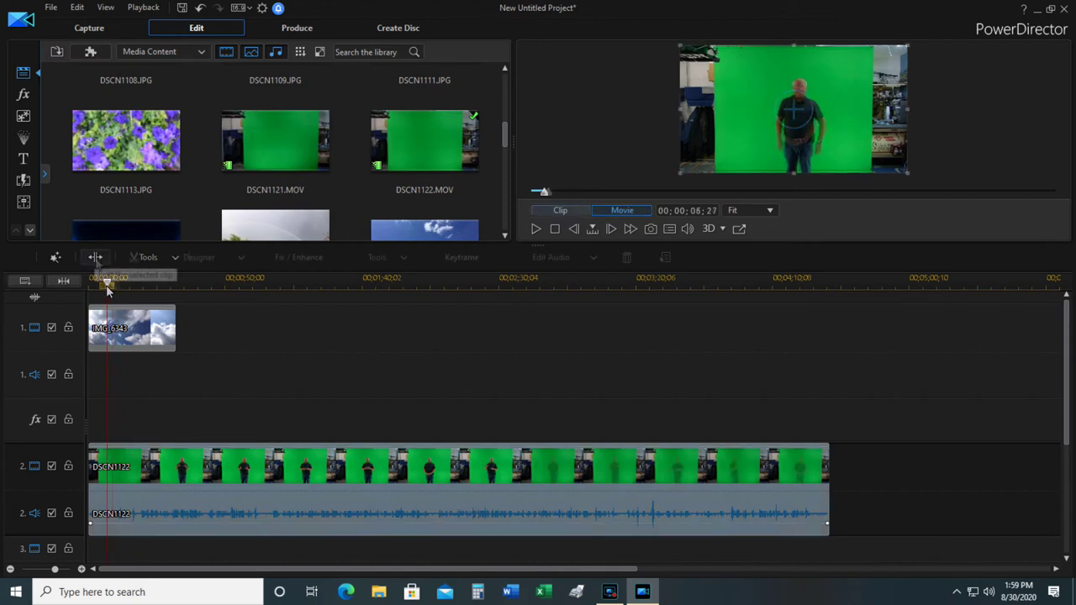
Step: Split DSCN1122 at the playhead and remove the short opening piece, closing the gap
left_click(96, 258)
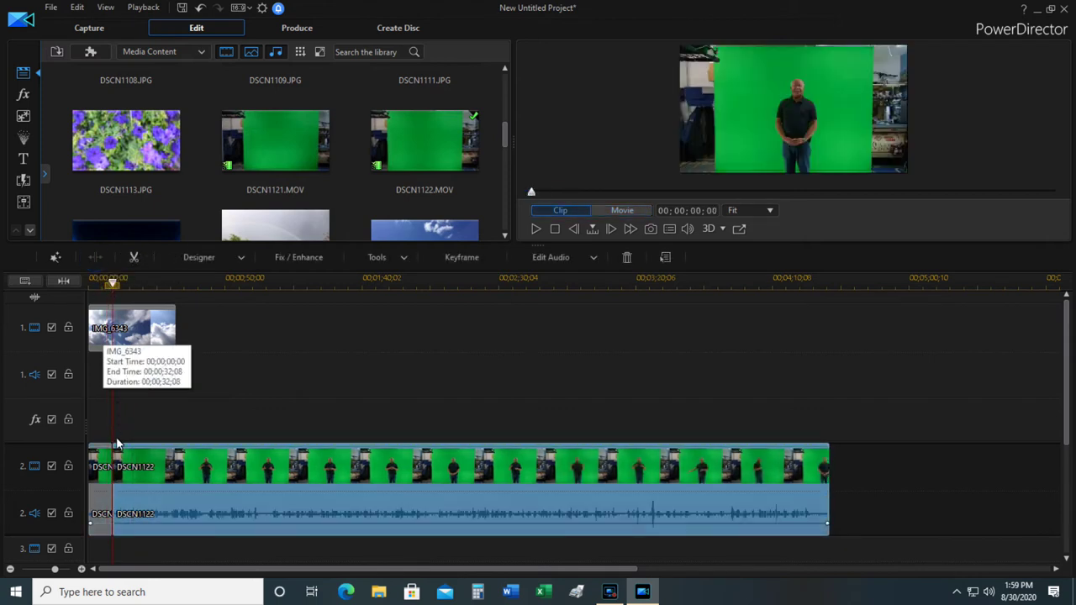
left_click(106, 491)
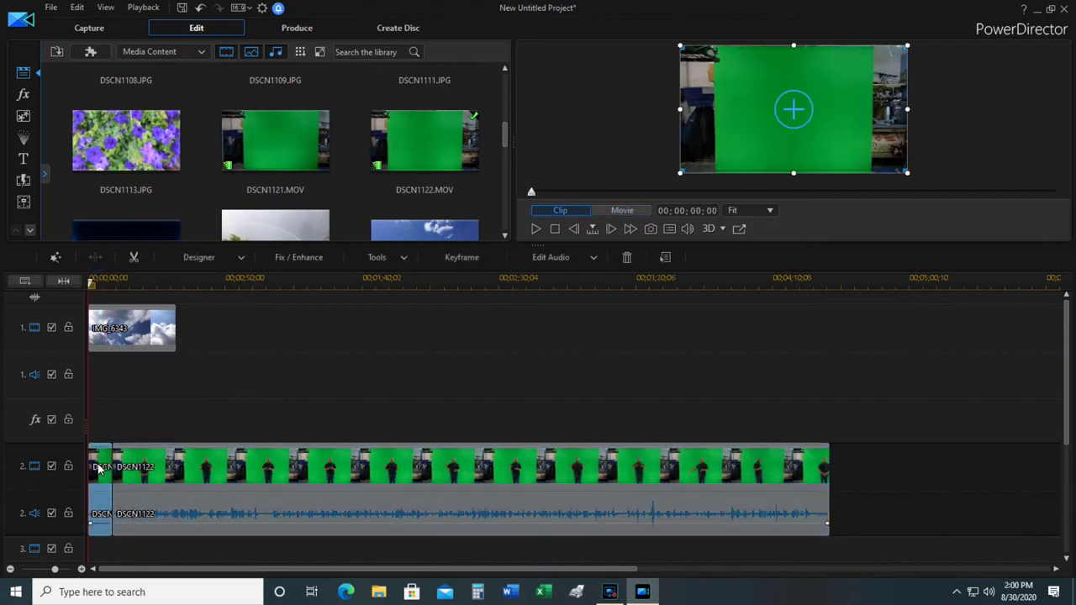
key("Delete")
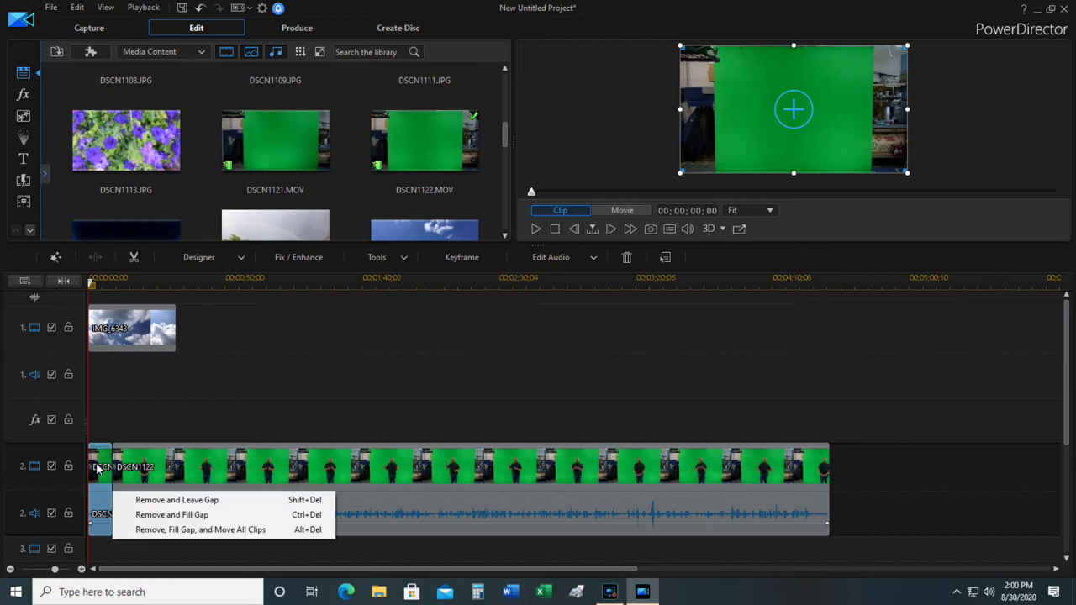
left_click(174, 515)
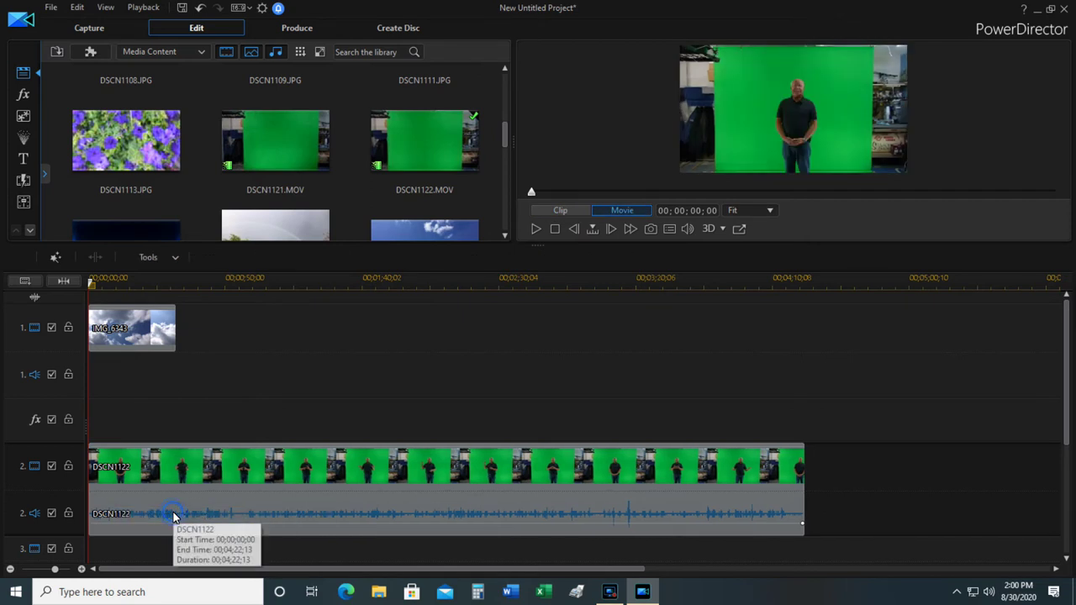
Step: Undo the removal and the split, then open DSCN1122's Trim window
left_click(200, 9)
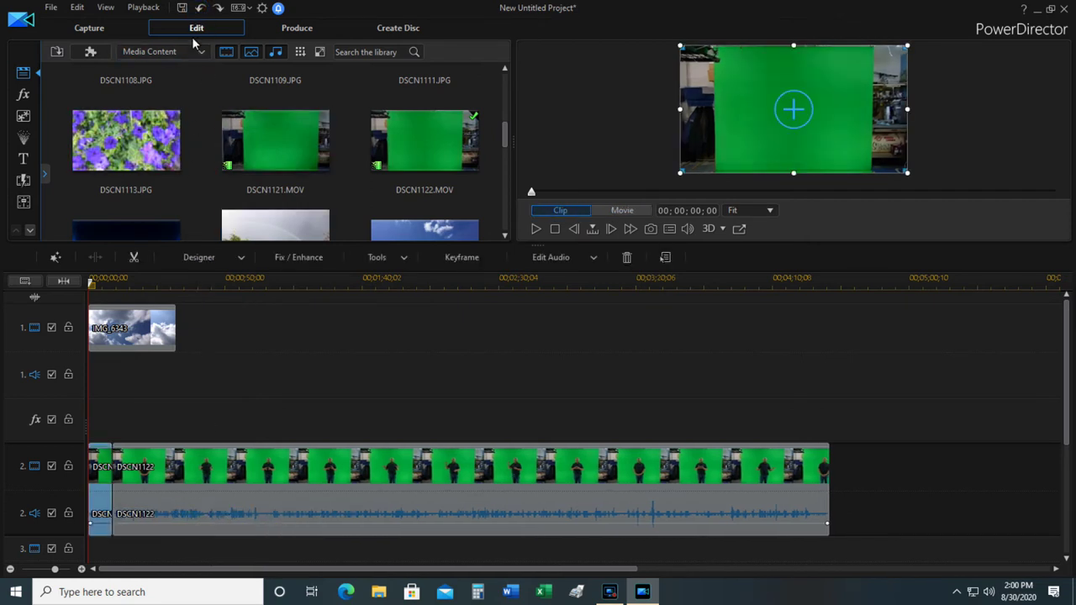
left_click(200, 8)
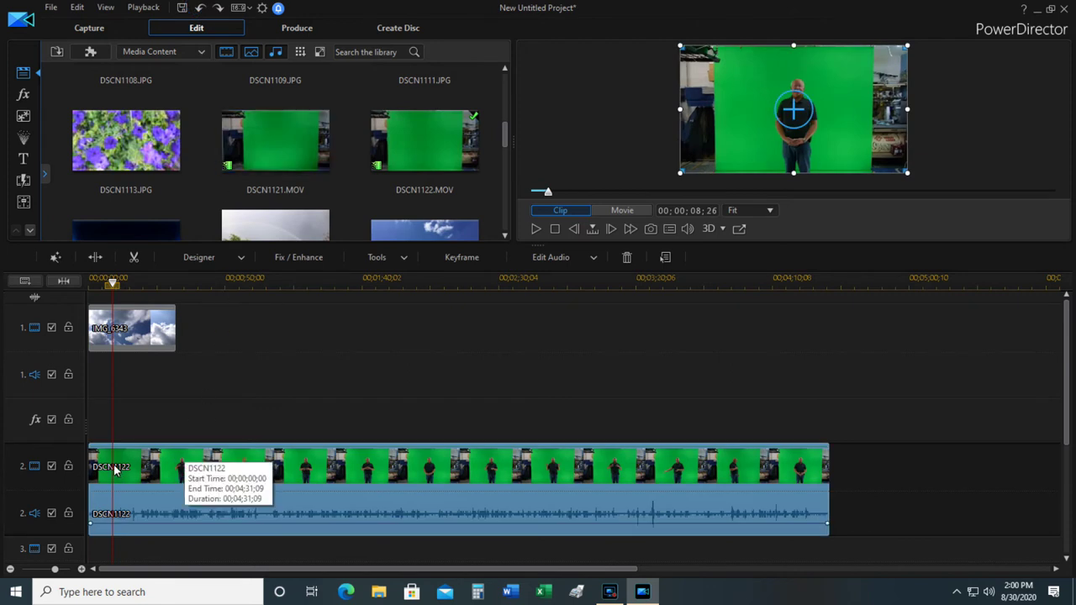
left_click(133, 259)
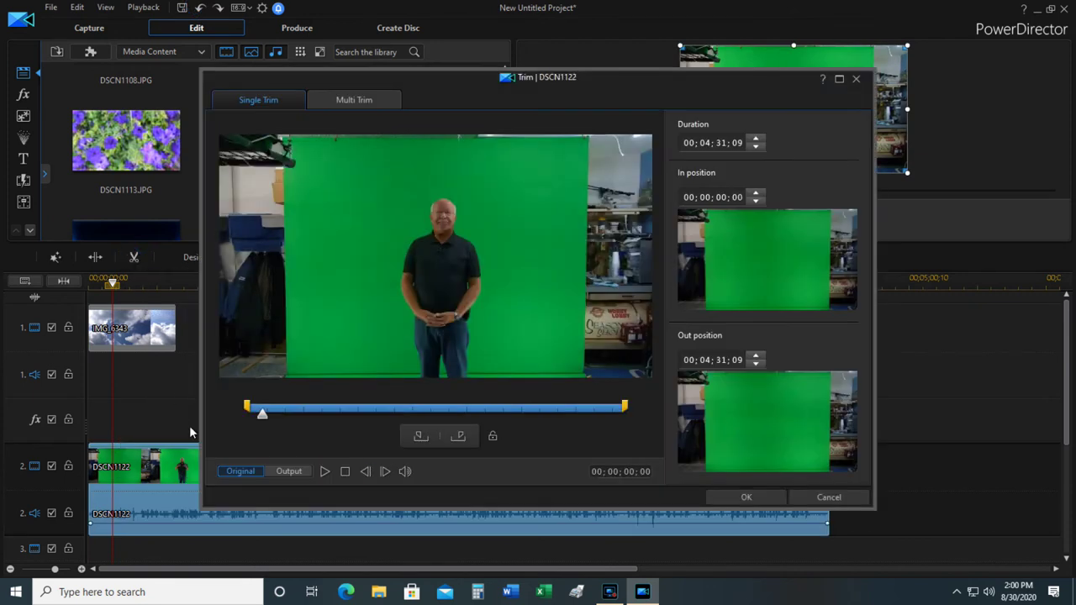
Step: Mark DSCN1122's in position at 00;00;10;25, where the man starts talking, and apply the trim
left_click_drag(260, 421, 250, 417)
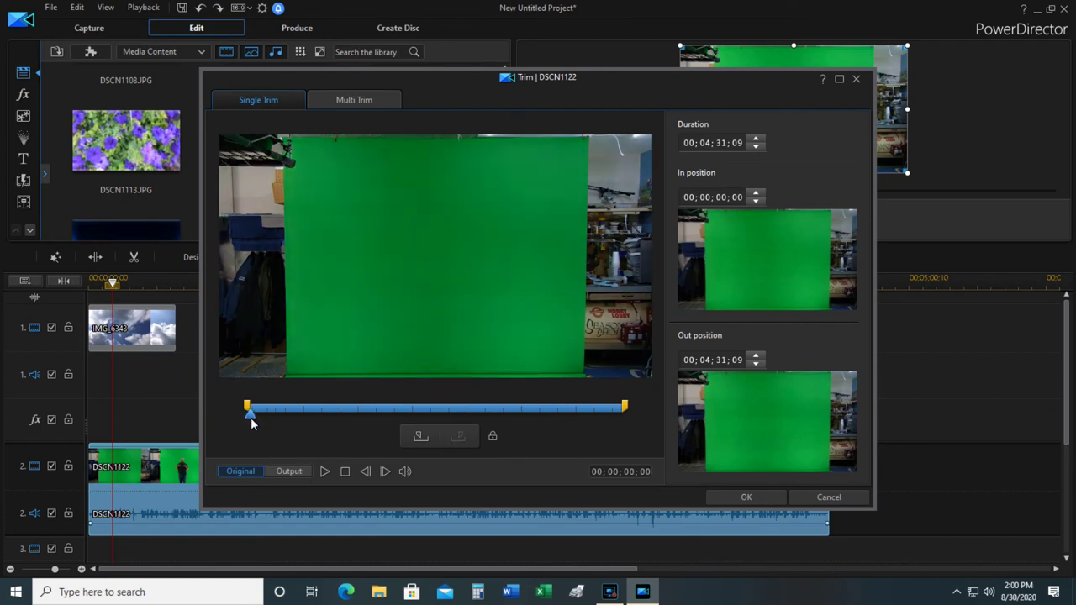
left_click(324, 473)
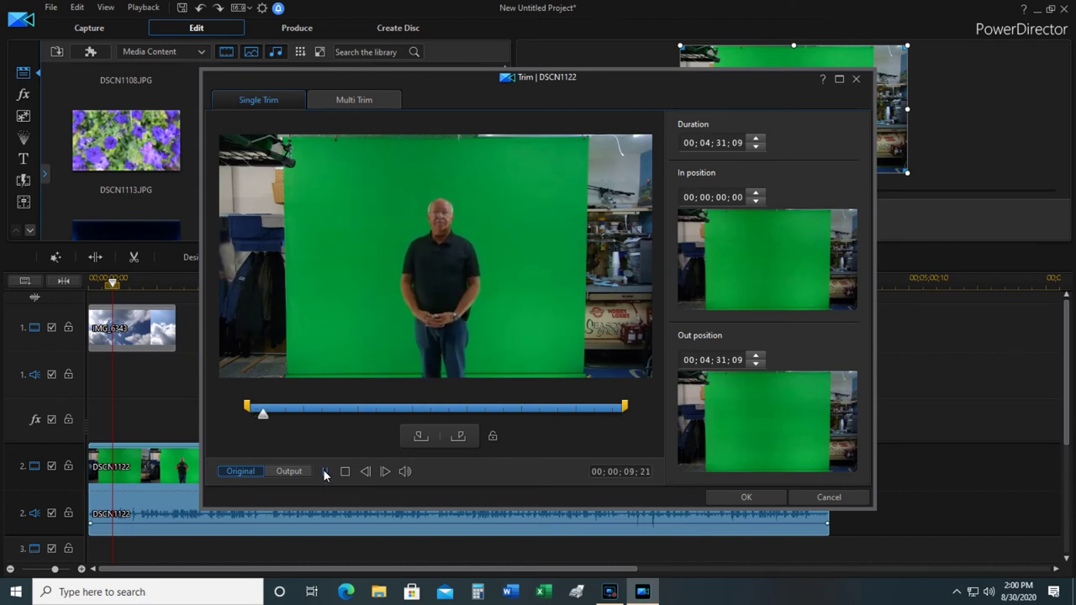
left_click(326, 471)
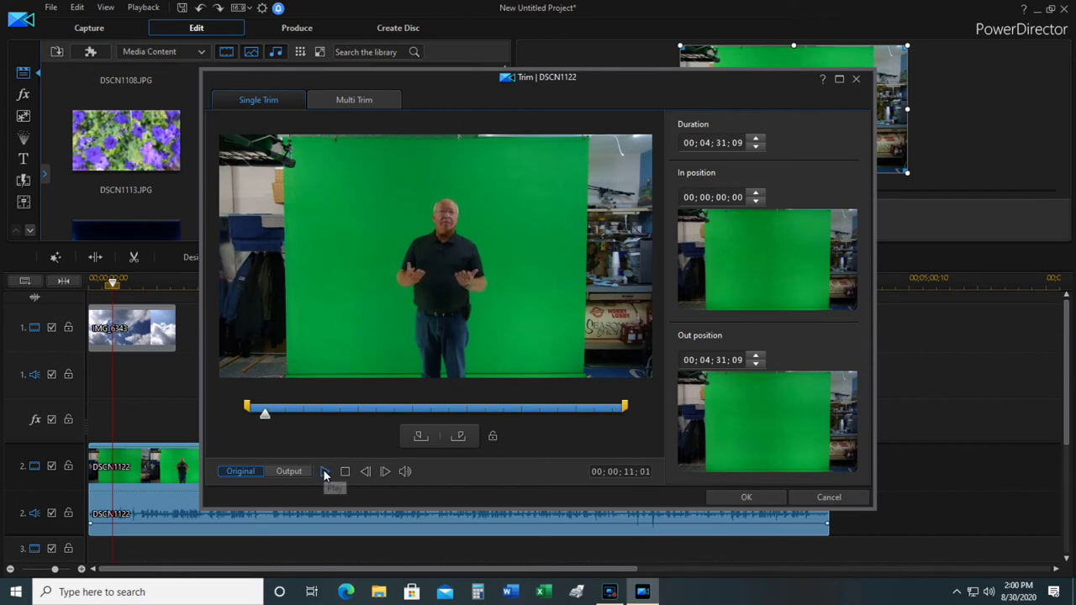
left_click(366, 472)
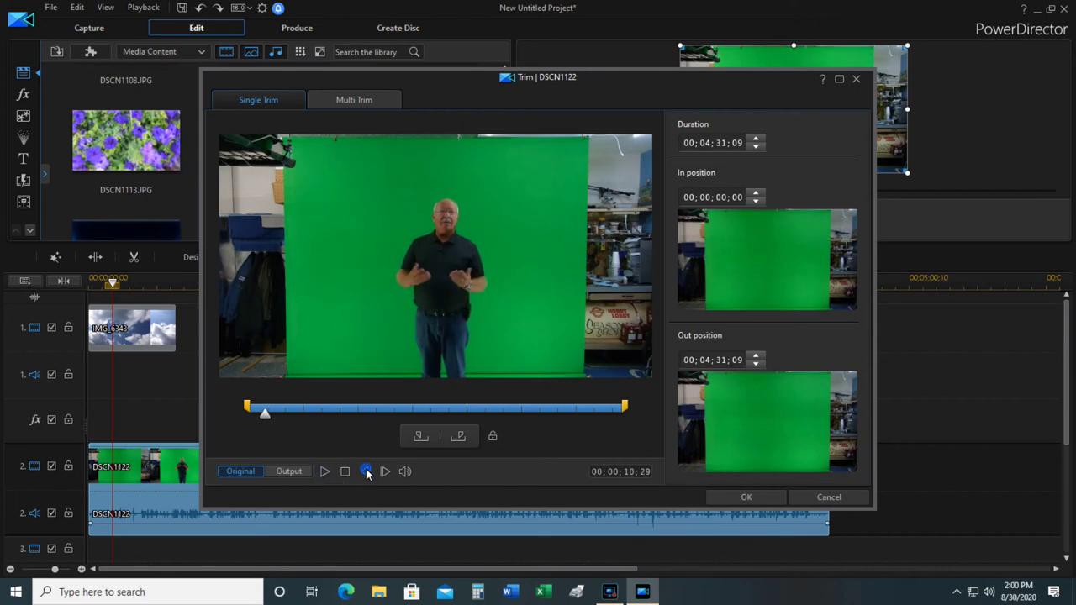
left_click(366, 472)
left_click(366, 471)
left_click(367, 472)
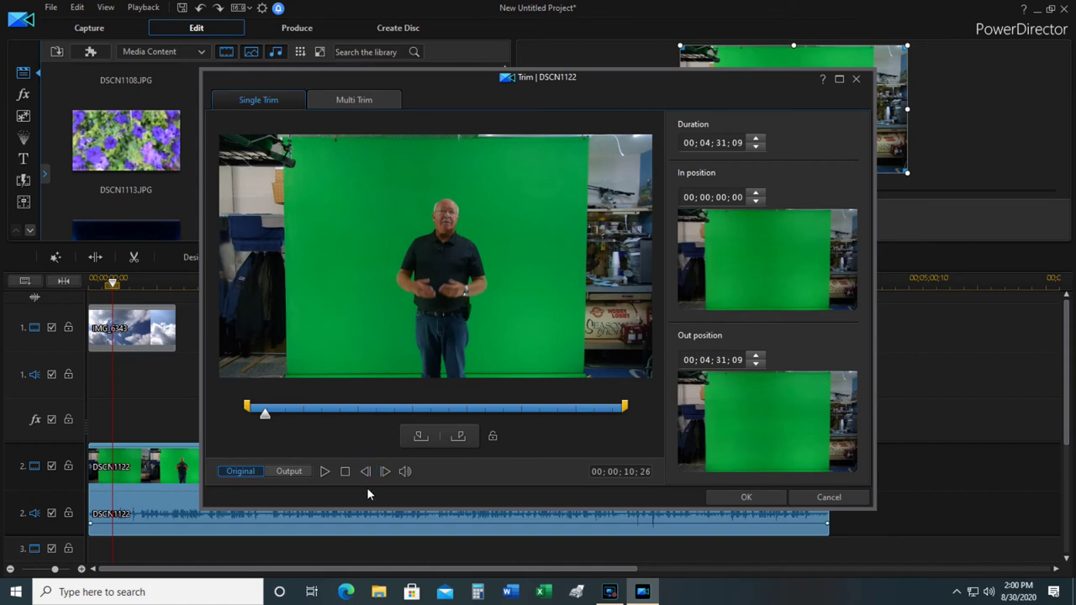
left_click(367, 472)
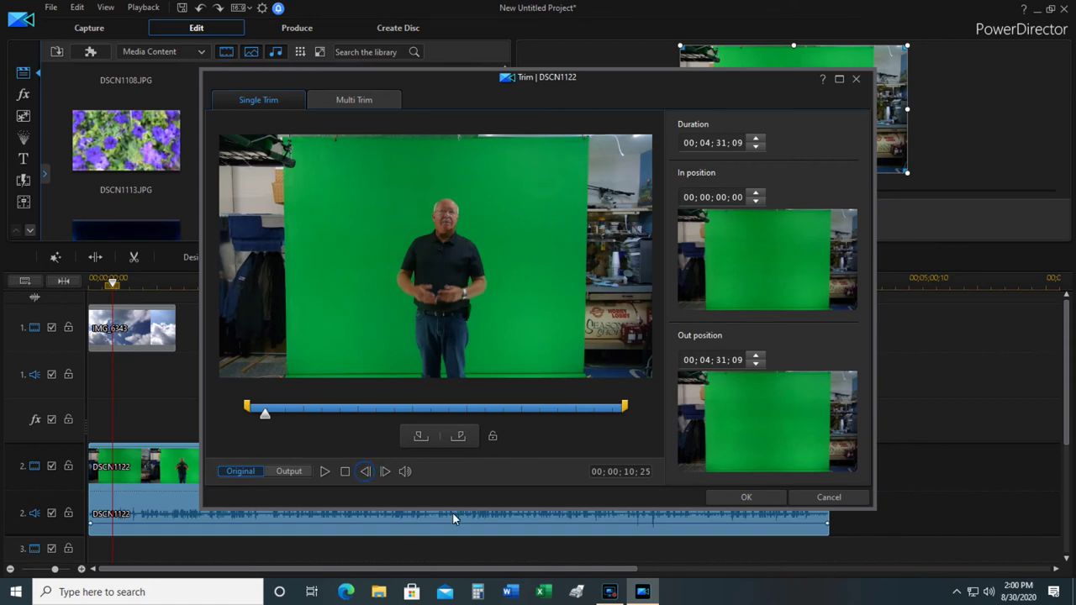
left_click(419, 437)
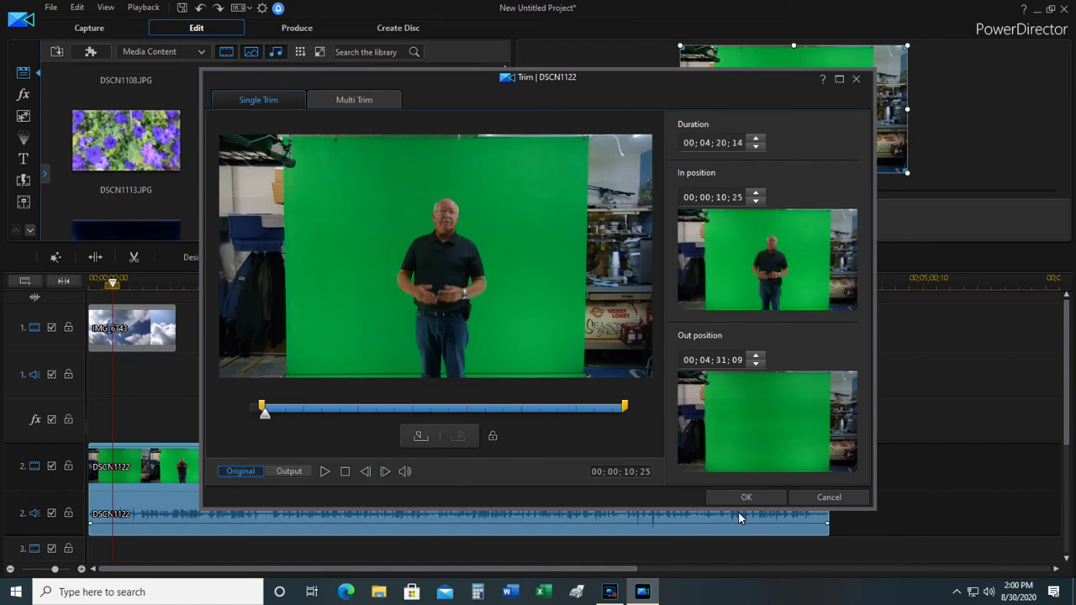
left_click(757, 497)
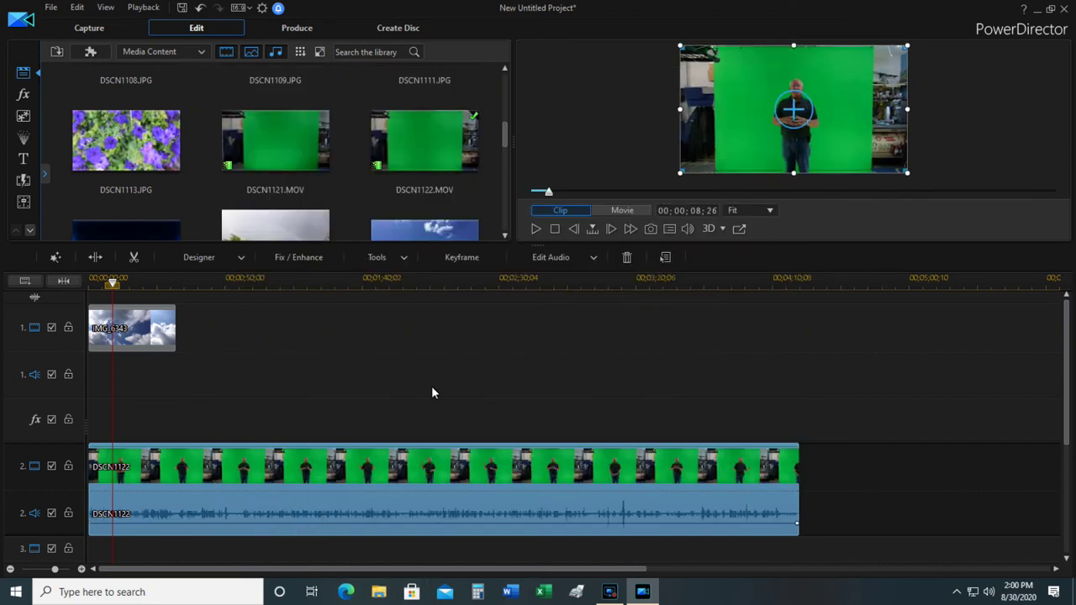
Step: Turn on Crop & Zoom in DSCN1122's Power Tools and bring up the Crop/Zoom editor
left_click(556, 230)
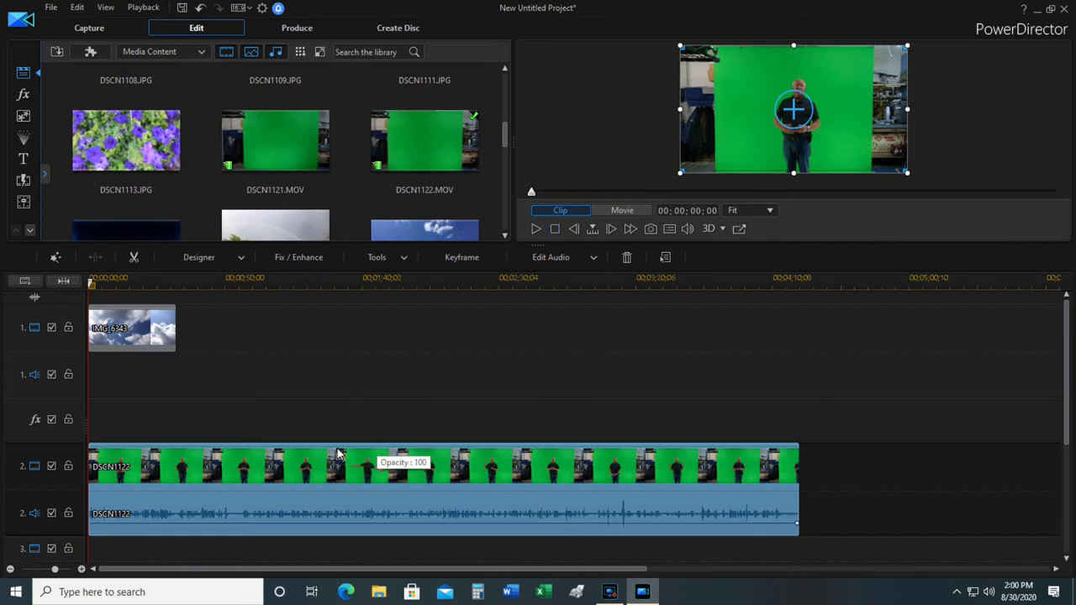
left_click(281, 431)
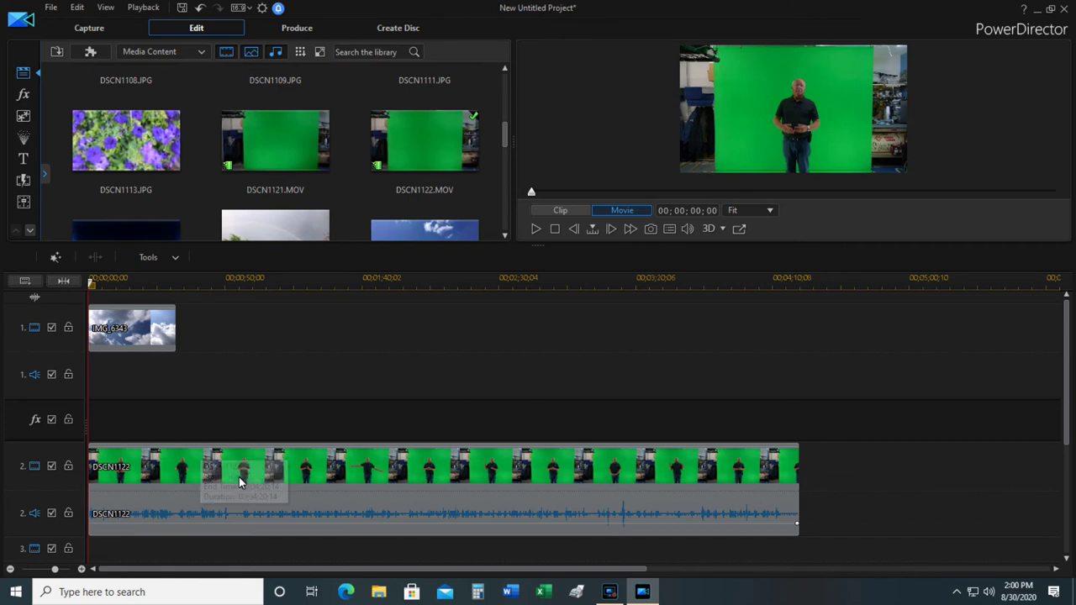
left_click(267, 490)
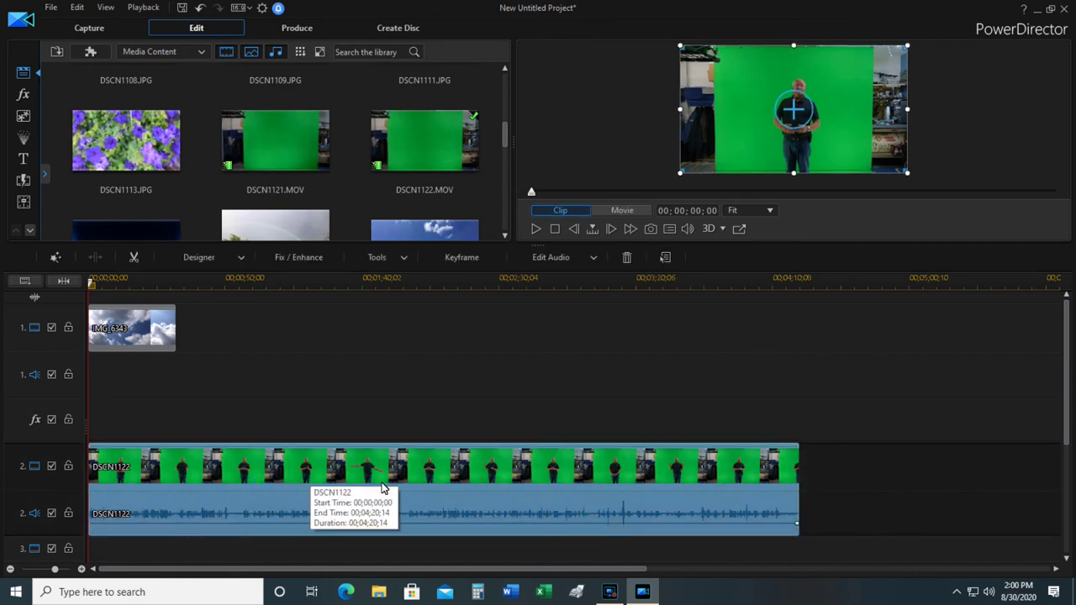
left_click(405, 259)
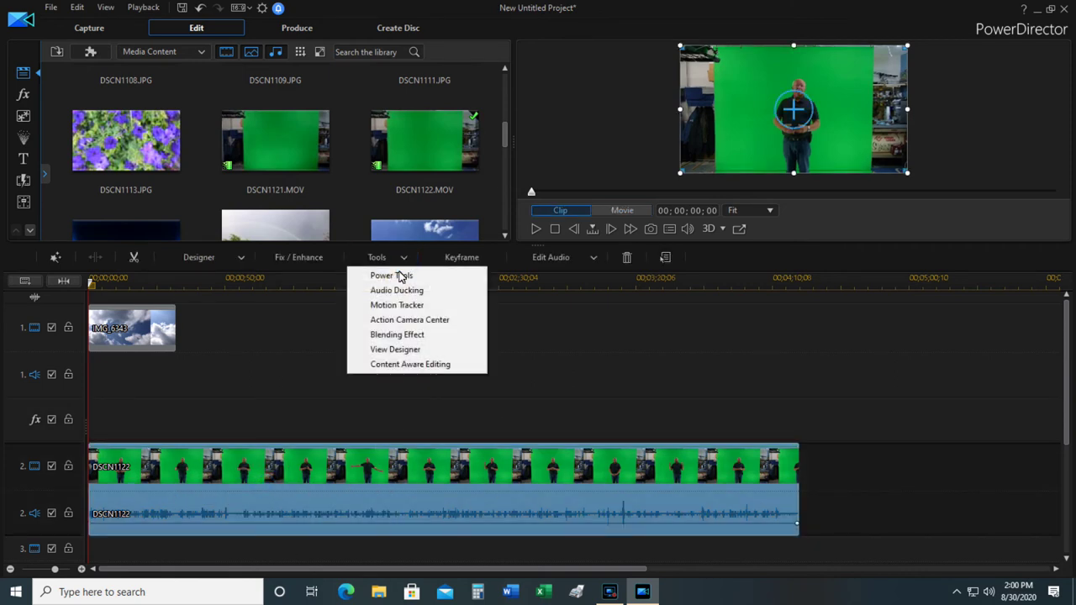
left_click(399, 276)
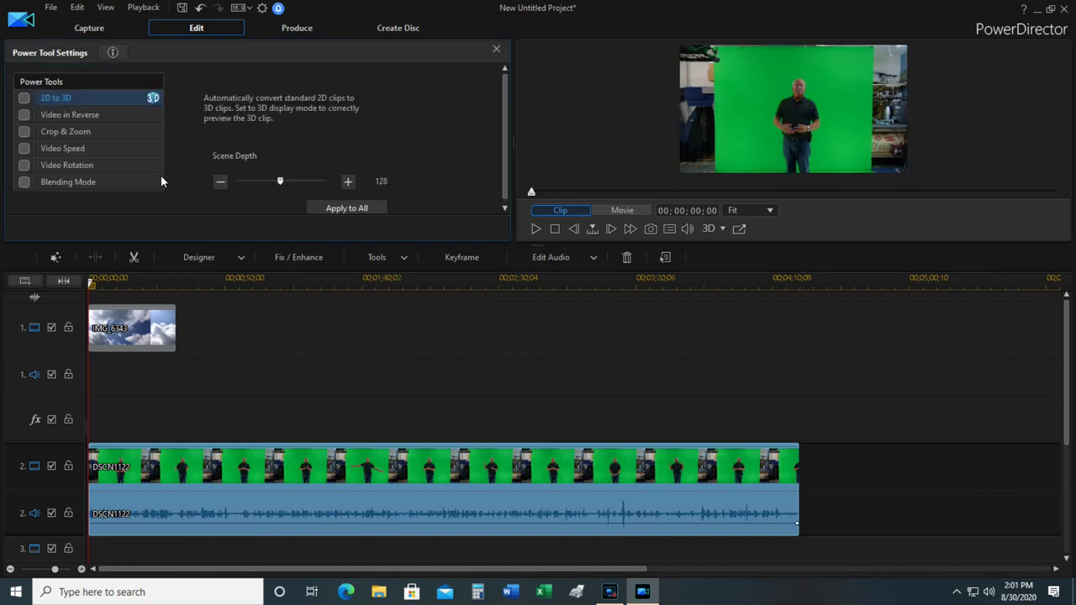
left_click(25, 133)
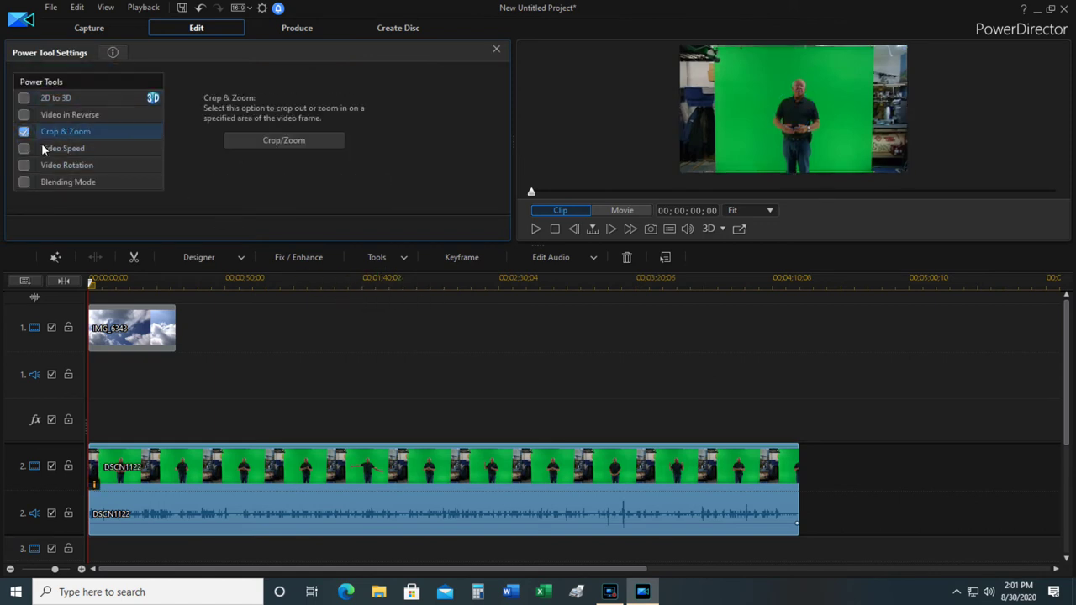
left_click(270, 141)
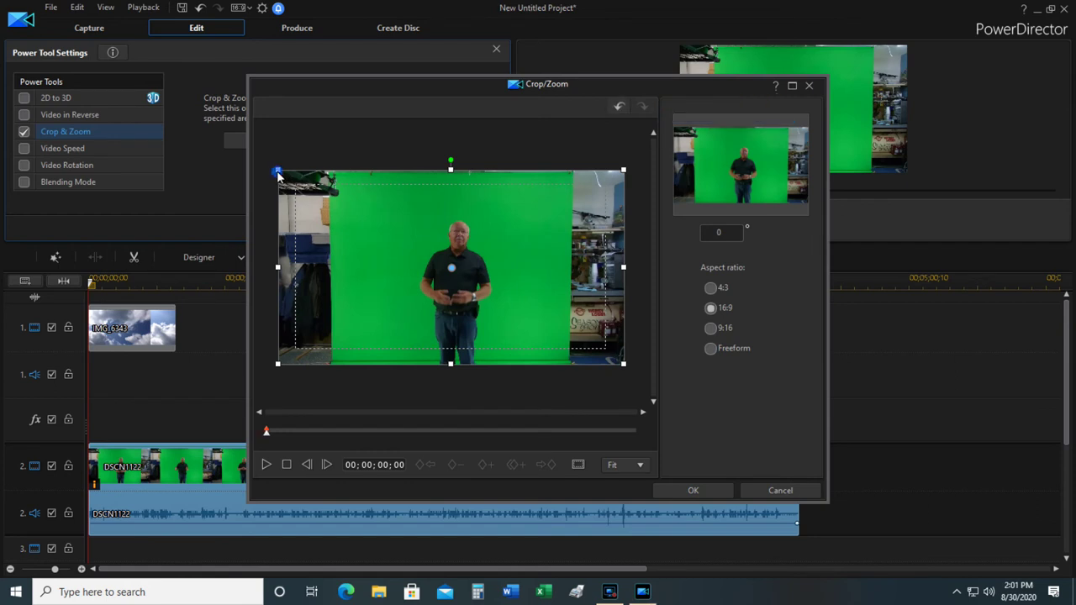
Step: Shrink the 16:9 crop frame and raise it to frame the man's upper body
left_click_drag(279, 170, 330, 187)
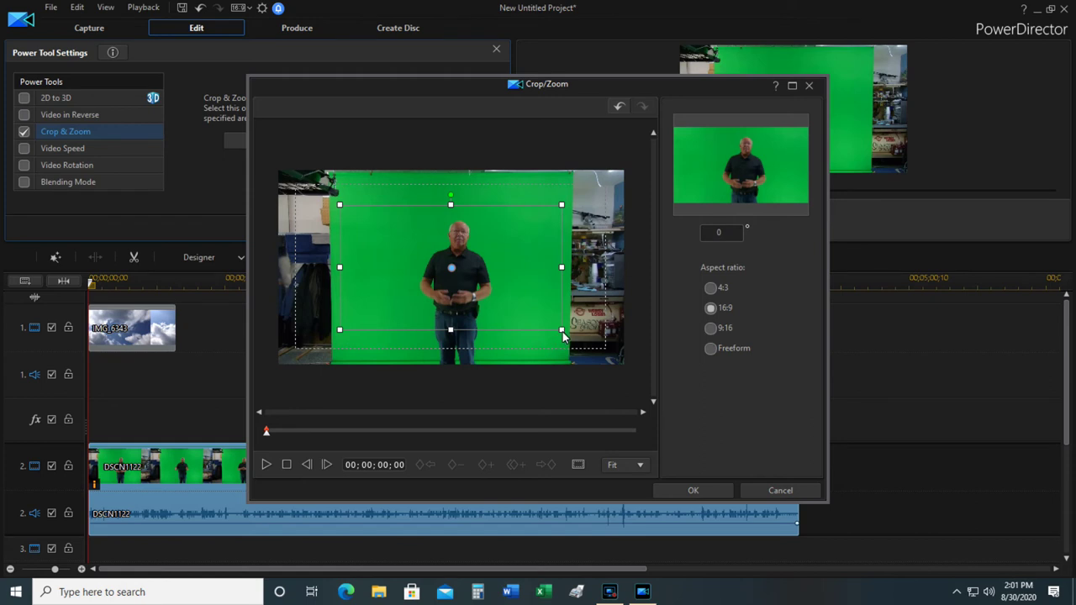
left_click_drag(561, 330, 549, 320)
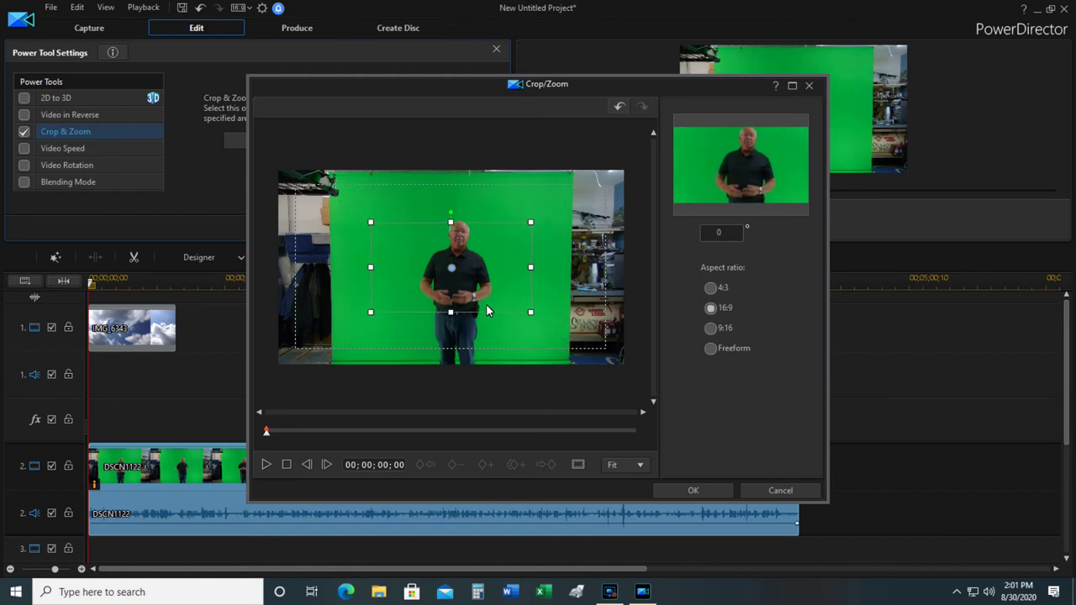
left_click_drag(455, 280, 462, 260)
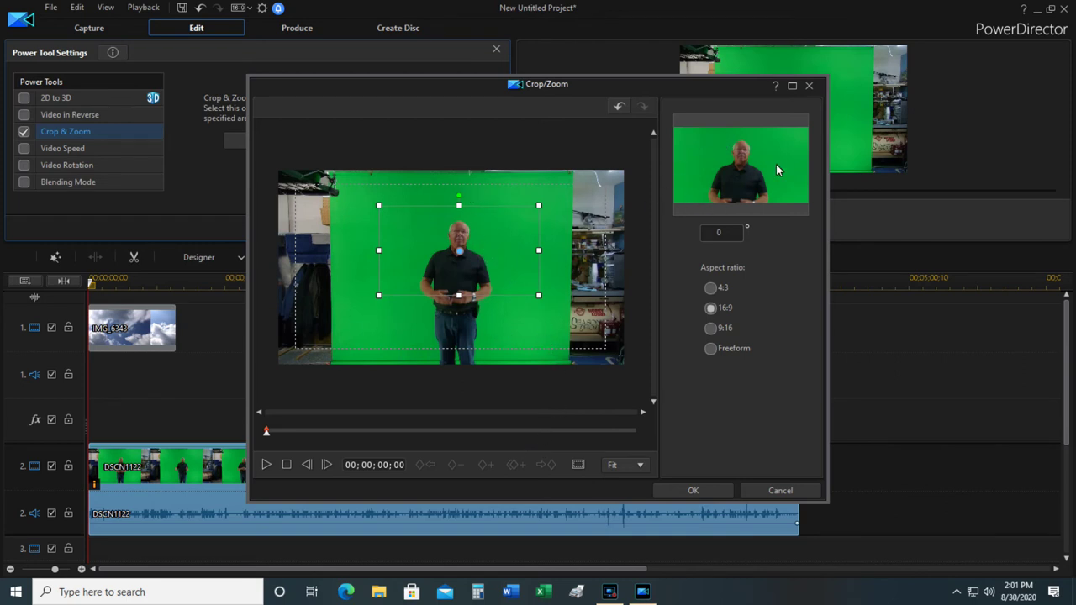
left_click(685, 490)
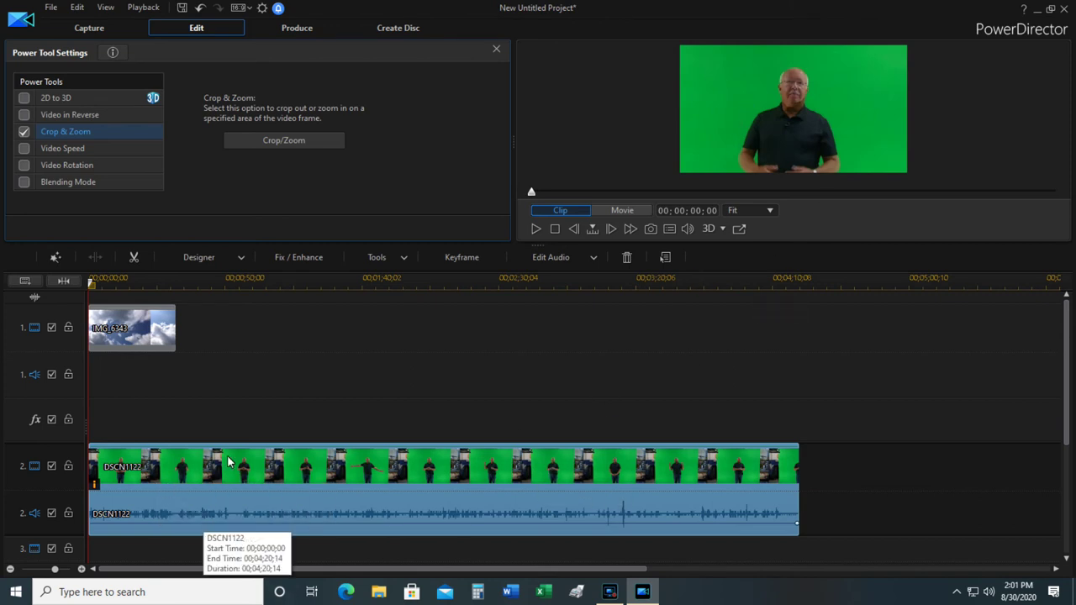
Step: Enable Chroma Key for DSCN1122 in PiP Designer and sample the green backdrop as key colour
left_click(258, 392)
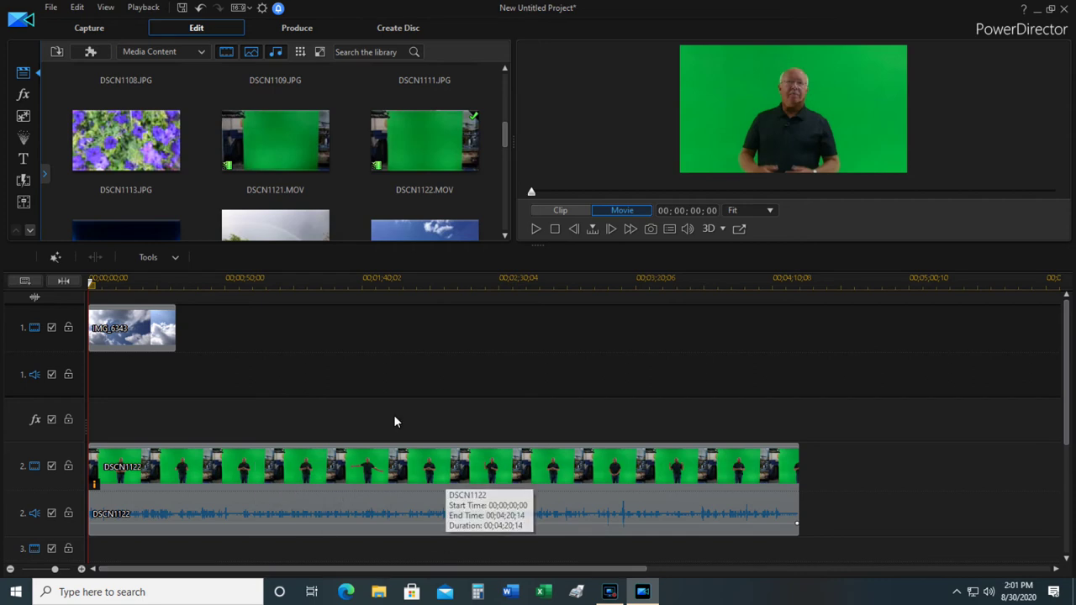
double_click(295, 469)
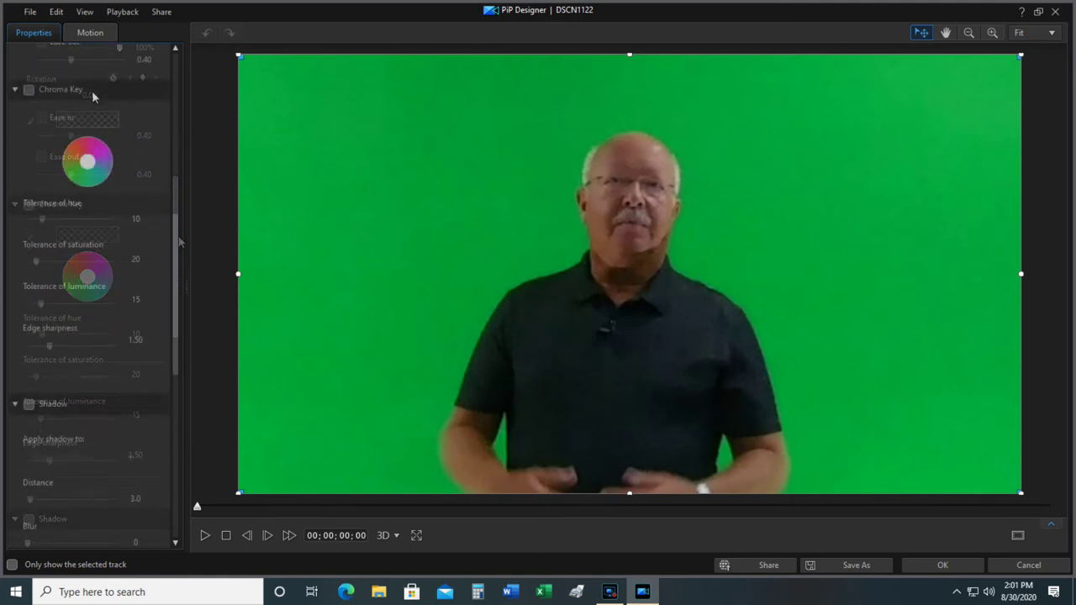
left_click(29, 90)
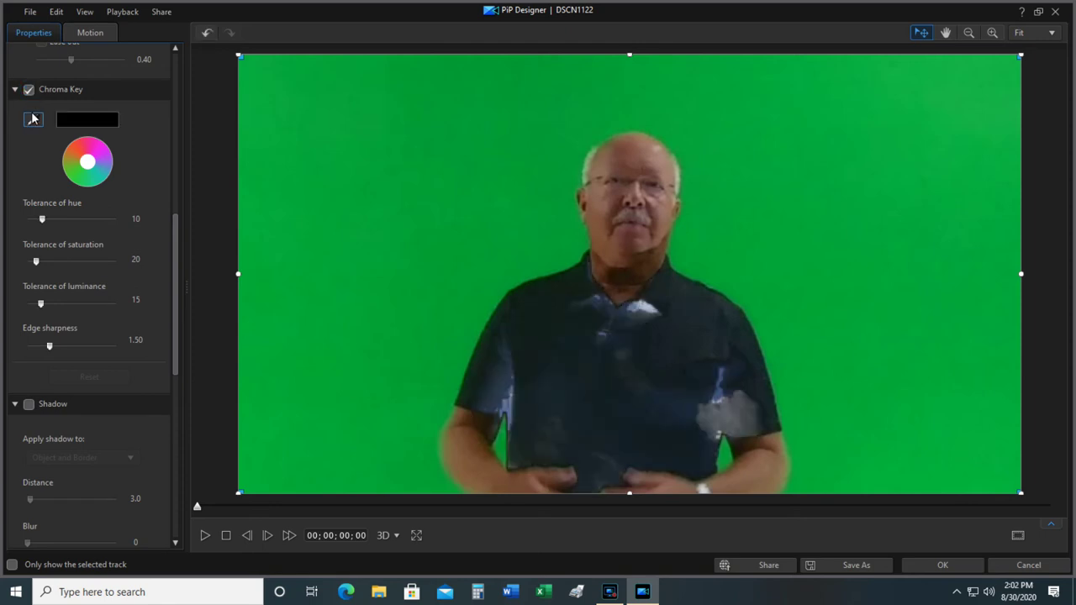
left_click(34, 121)
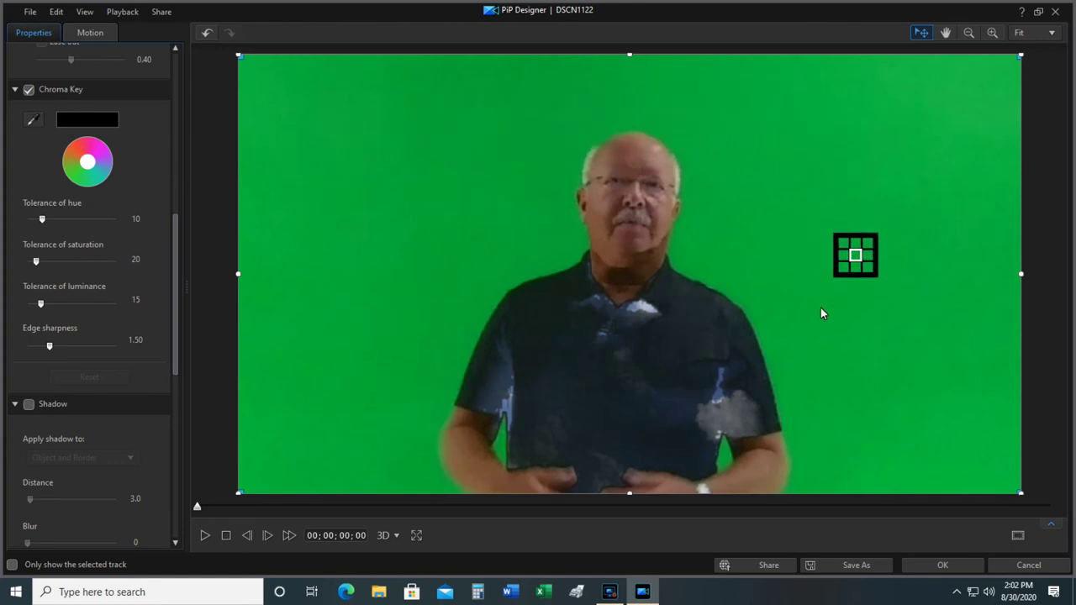
left_click(392, 311)
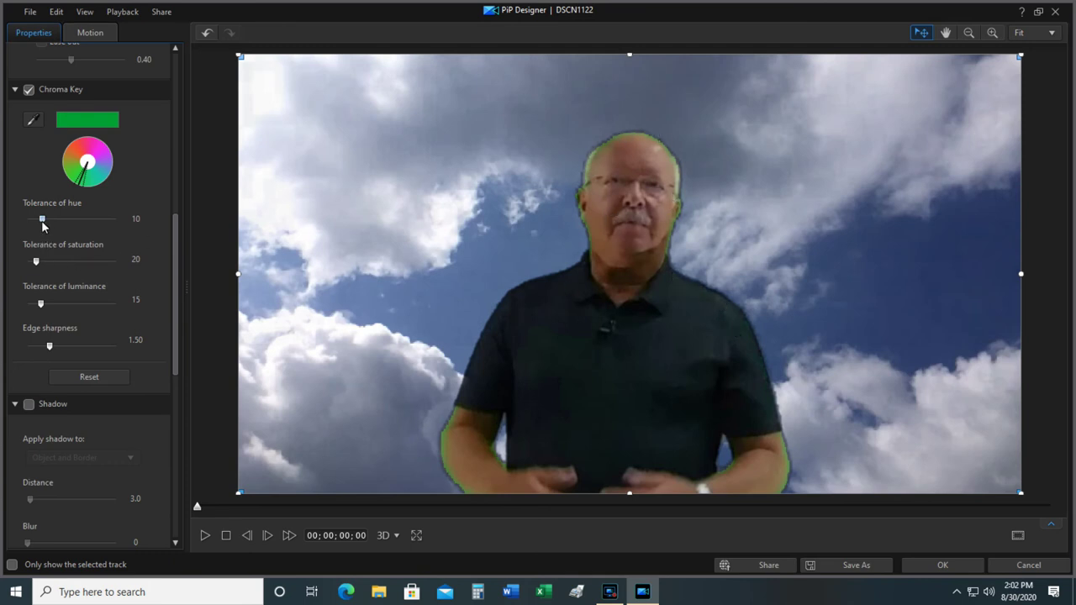
Step: Adjust the hue, saturation and luminance tolerance and edge sharpness sliders to 14, 42, 55 and 2.64
left_click_drag(42, 222, 59, 222)
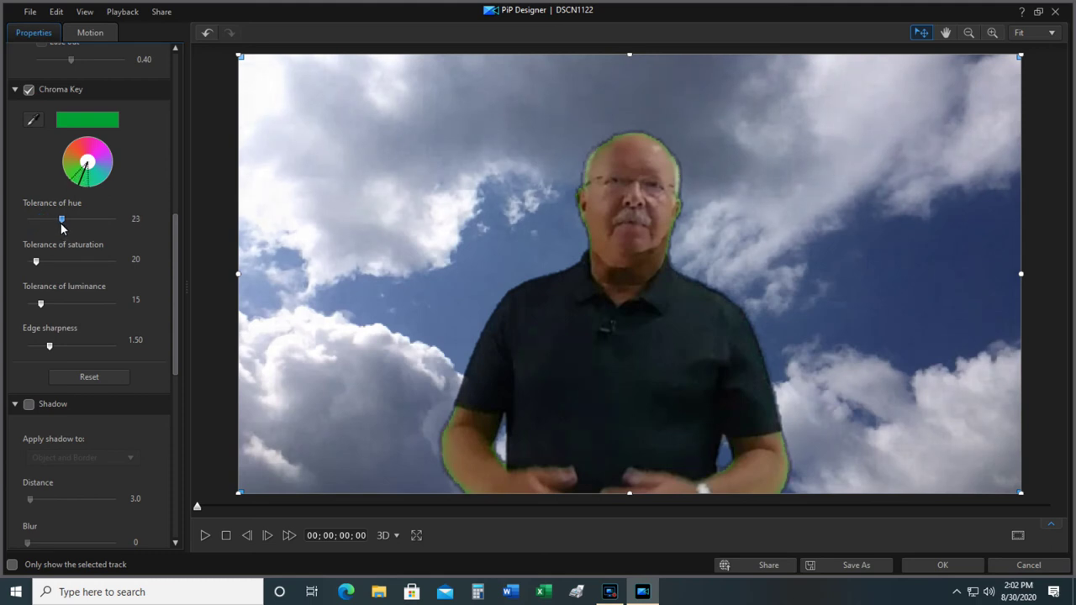
left_click(40, 262)
left_click_drag(42, 266, 45, 262)
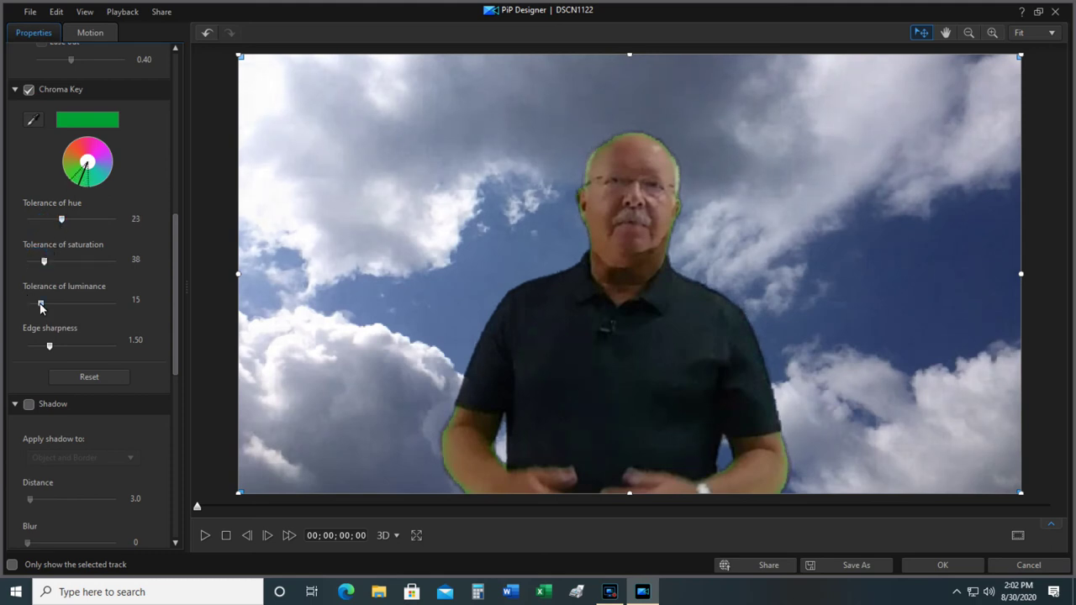
mouse_move(42, 305)
left_mouse_down()
mouse_move(61, 306)
mouse_move(45, 306)
left_mouse_up()
left_click_drag(49, 349, 68, 350)
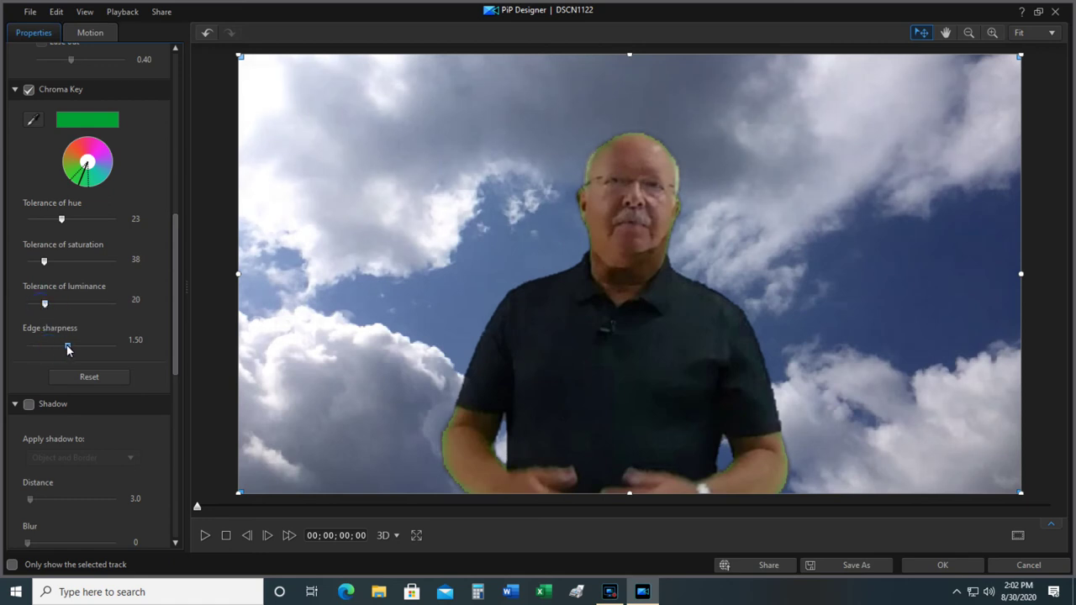
mouse_move(46, 262)
left_mouse_down()
mouse_move(72, 263)
mouse_move(48, 263)
left_mouse_up()
left_click_drag(62, 222, 44, 223)
left_click_drag(66, 348, 67, 351)
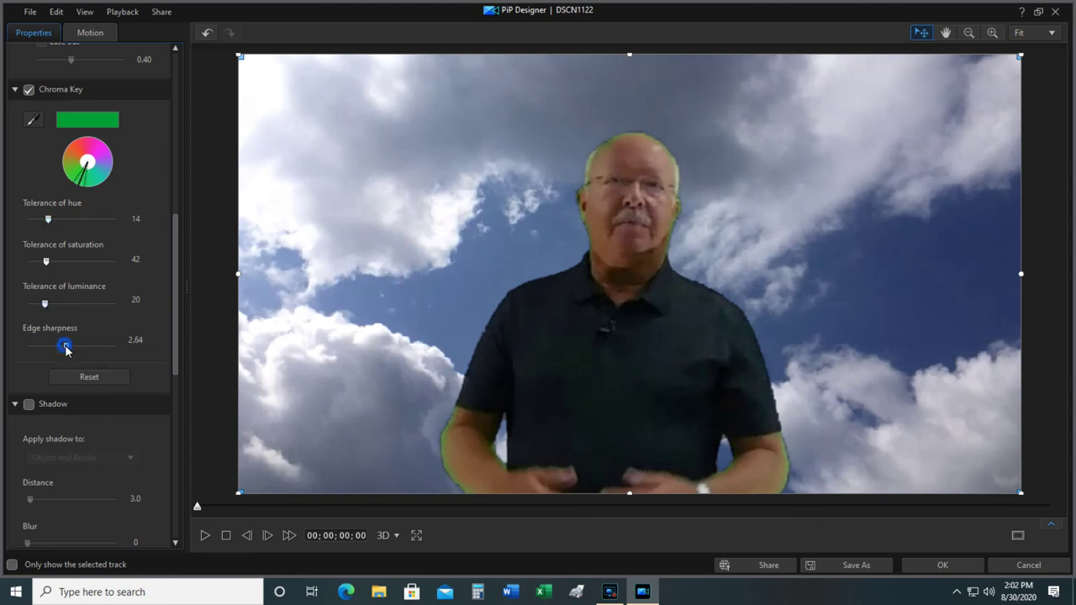
left_click_drag(47, 306, 78, 311)
Step: Play, pause and stop the preview to check the chroma key result
left_click(203, 535)
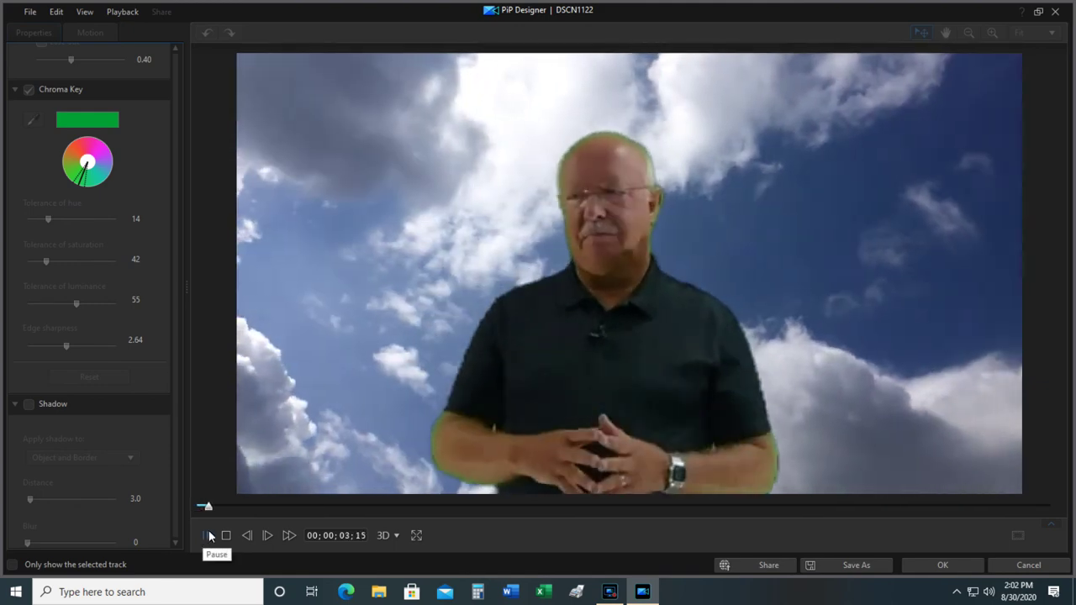
left_click(206, 536)
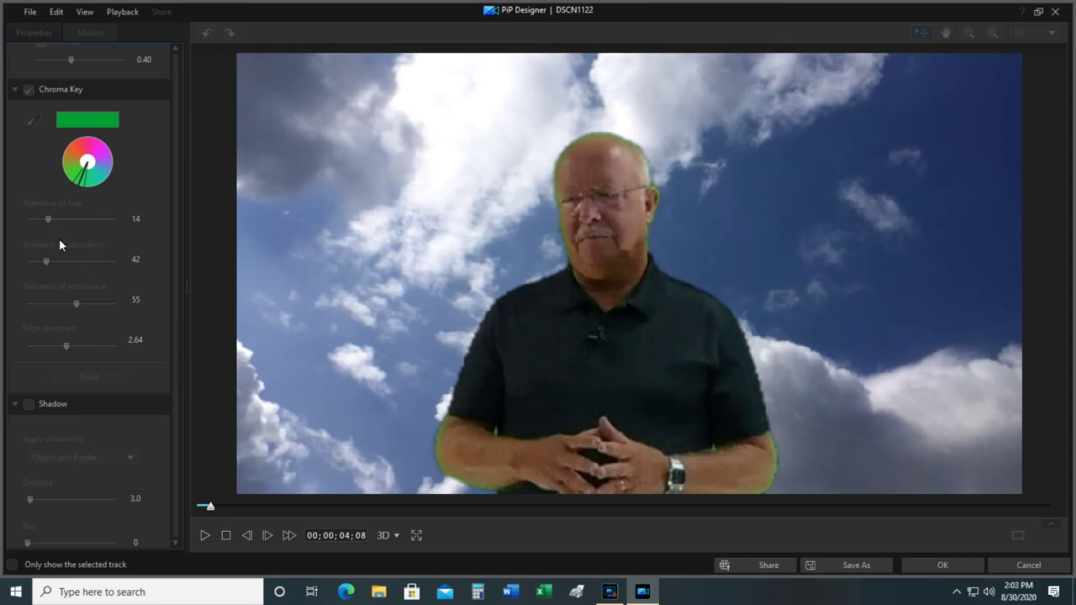
left_click(225, 536)
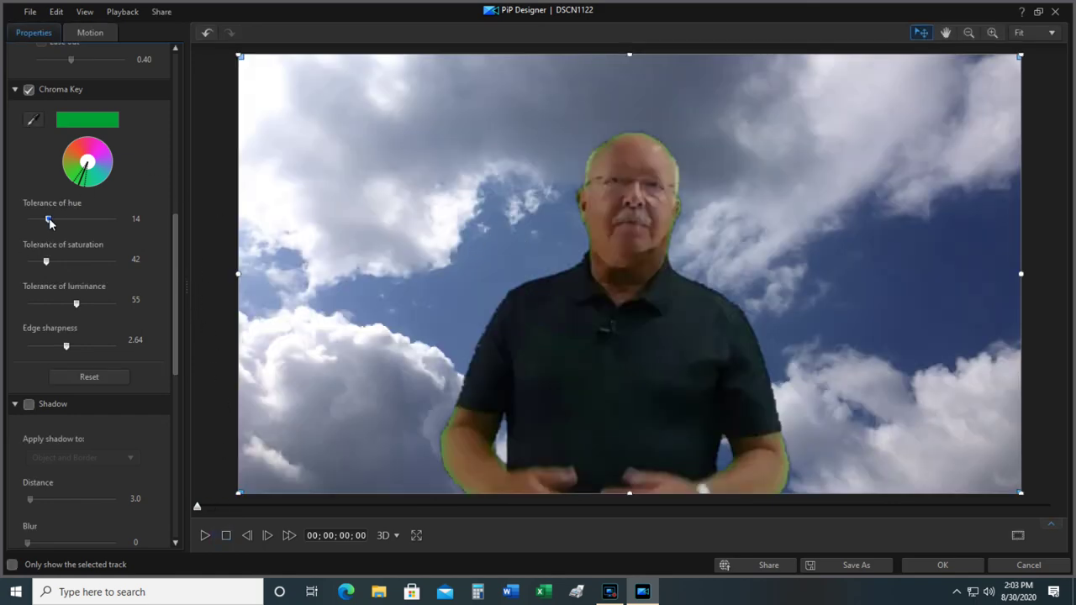
Step: Retune the key to hue 40, saturation 27, luminance 53 and edge sharpness 2.41, then replay
left_click_drag(71, 221, 87, 225)
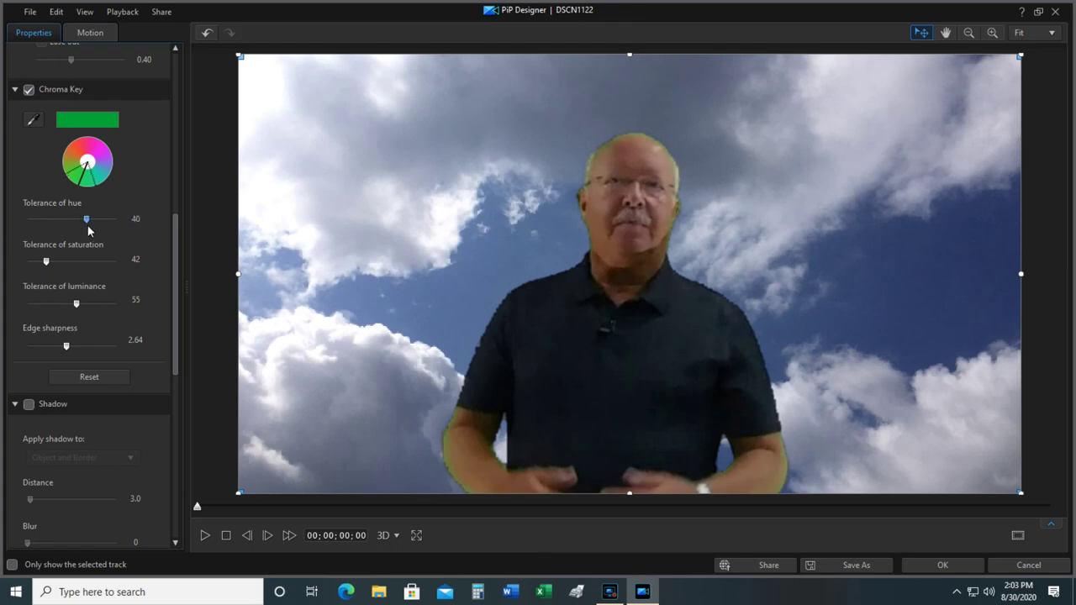
mouse_move(46, 263)
left_mouse_down()
mouse_move(32, 262)
mouse_move(85, 269)
mouse_move(39, 259)
left_mouse_up()
left_click_drag(38, 255, 39, 255)
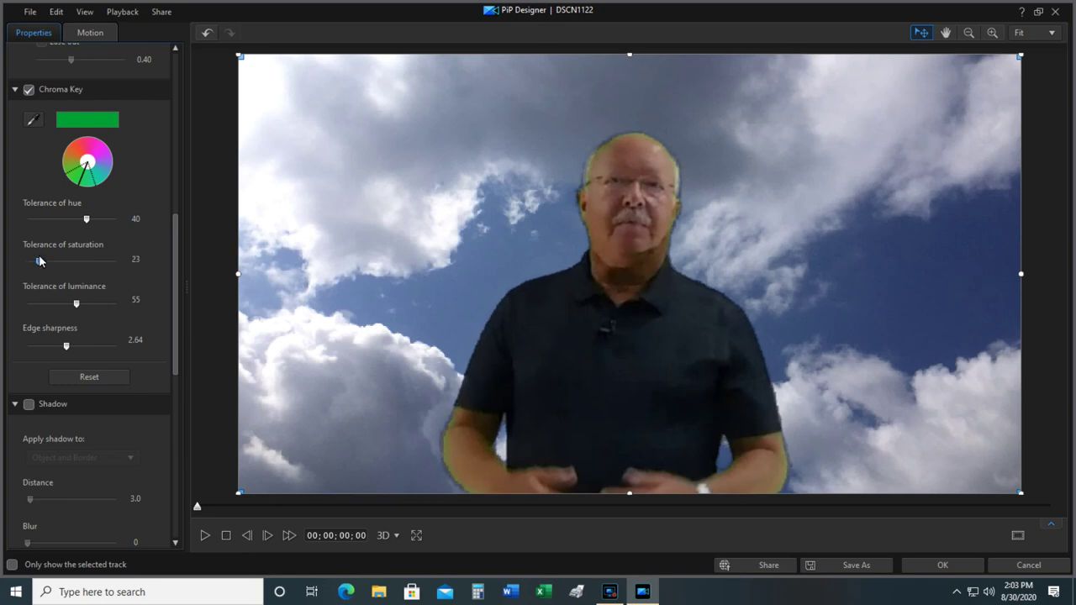
left_click_drag(76, 308, 74, 301)
left_click(74, 303)
left_click(61, 343)
left_click(207, 536)
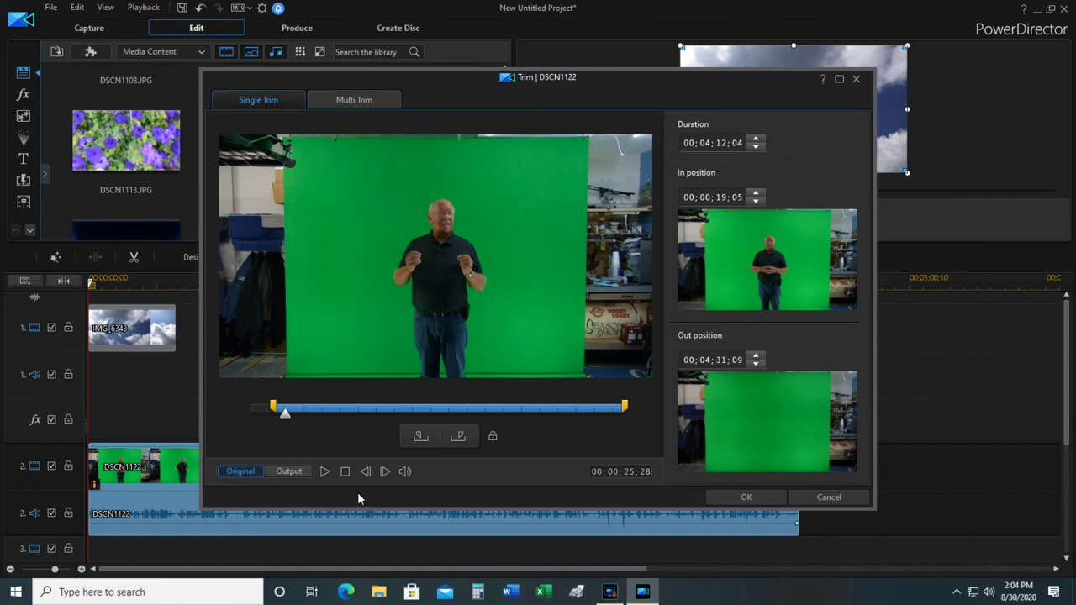
Step: Confirm the 00;00;19;05 trim and play the whole movie showing the man over clouds
left_click(746, 497)
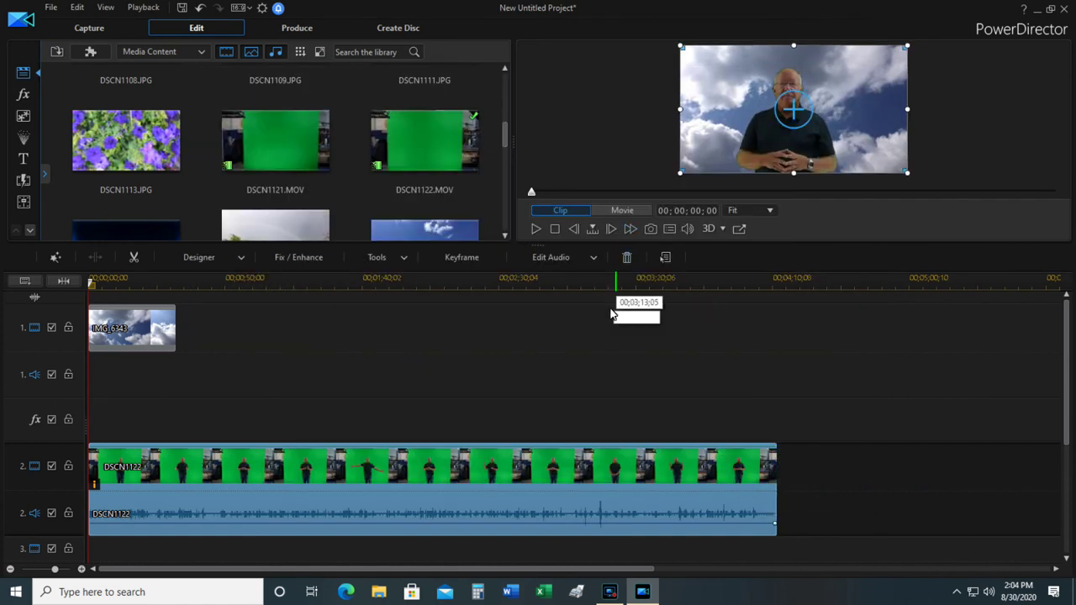
left_click(614, 211)
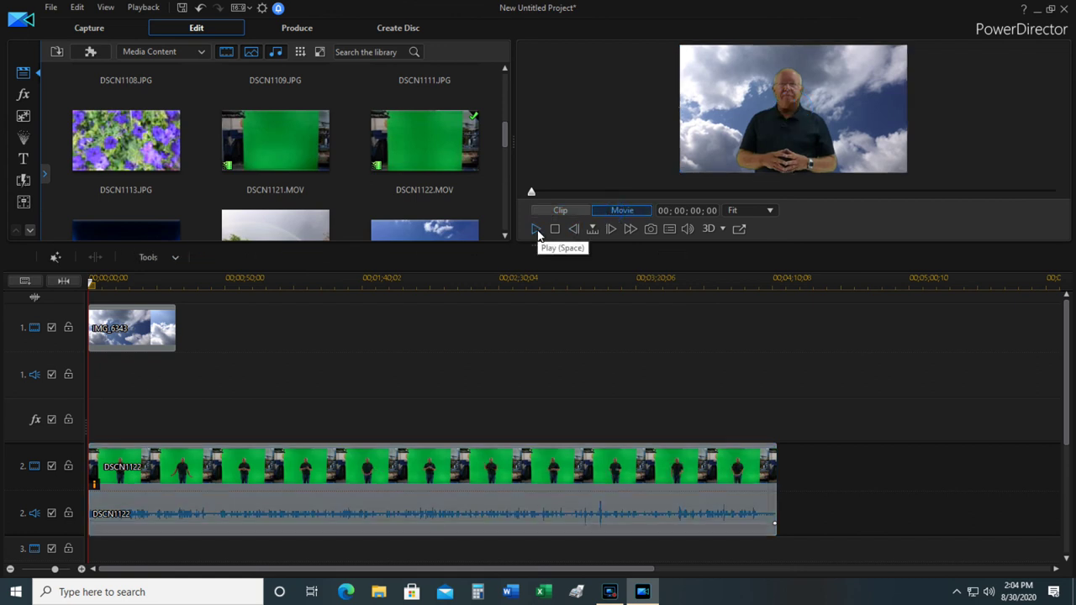
left_click(536, 230)
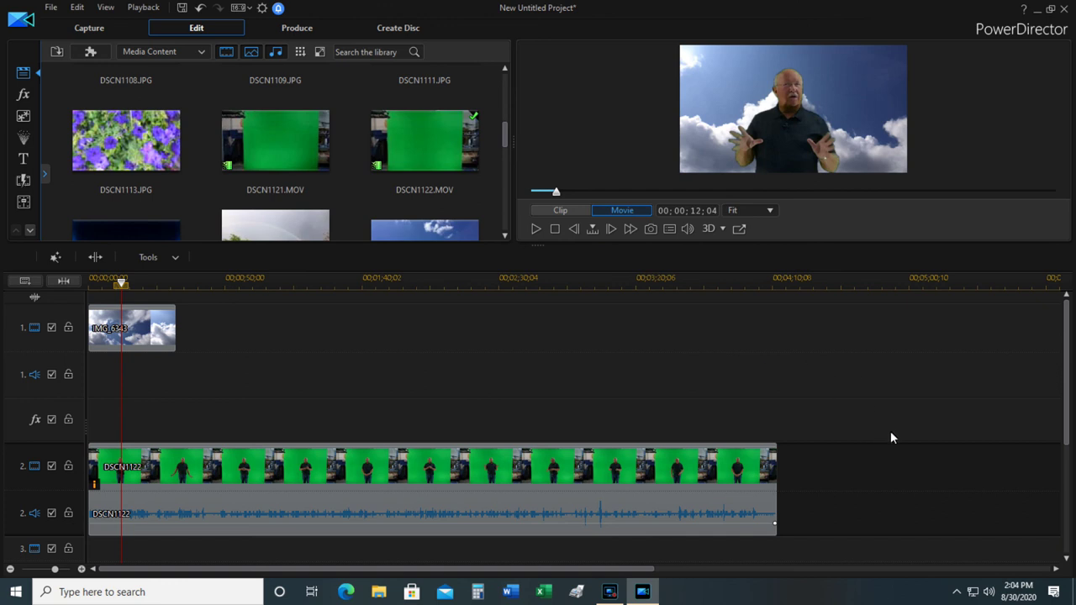
scroll(1063, 357, "down", 1)
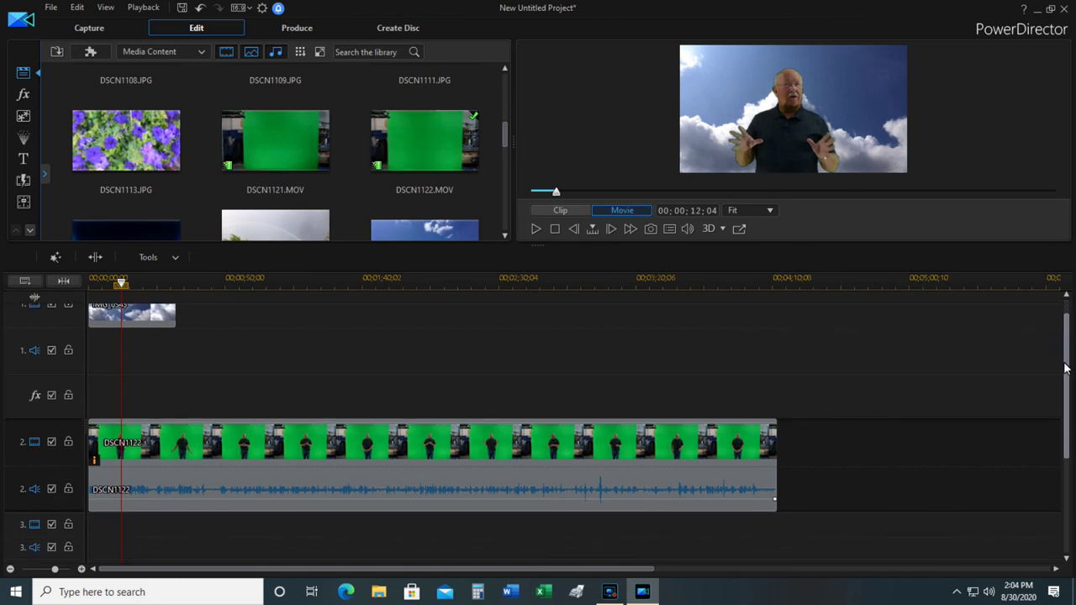
scroll(1063, 357, "up", 1)
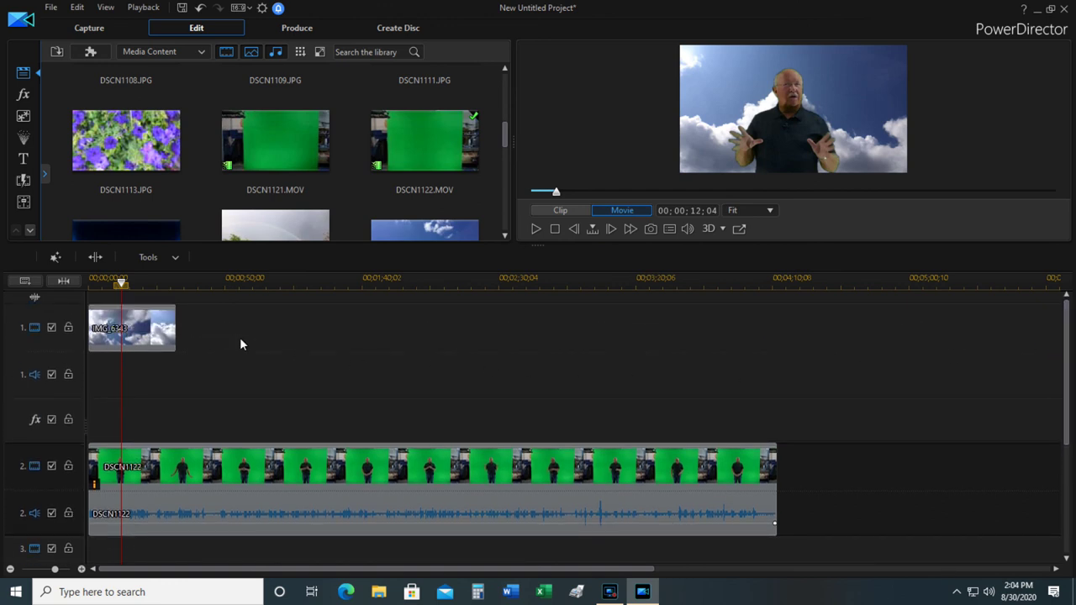